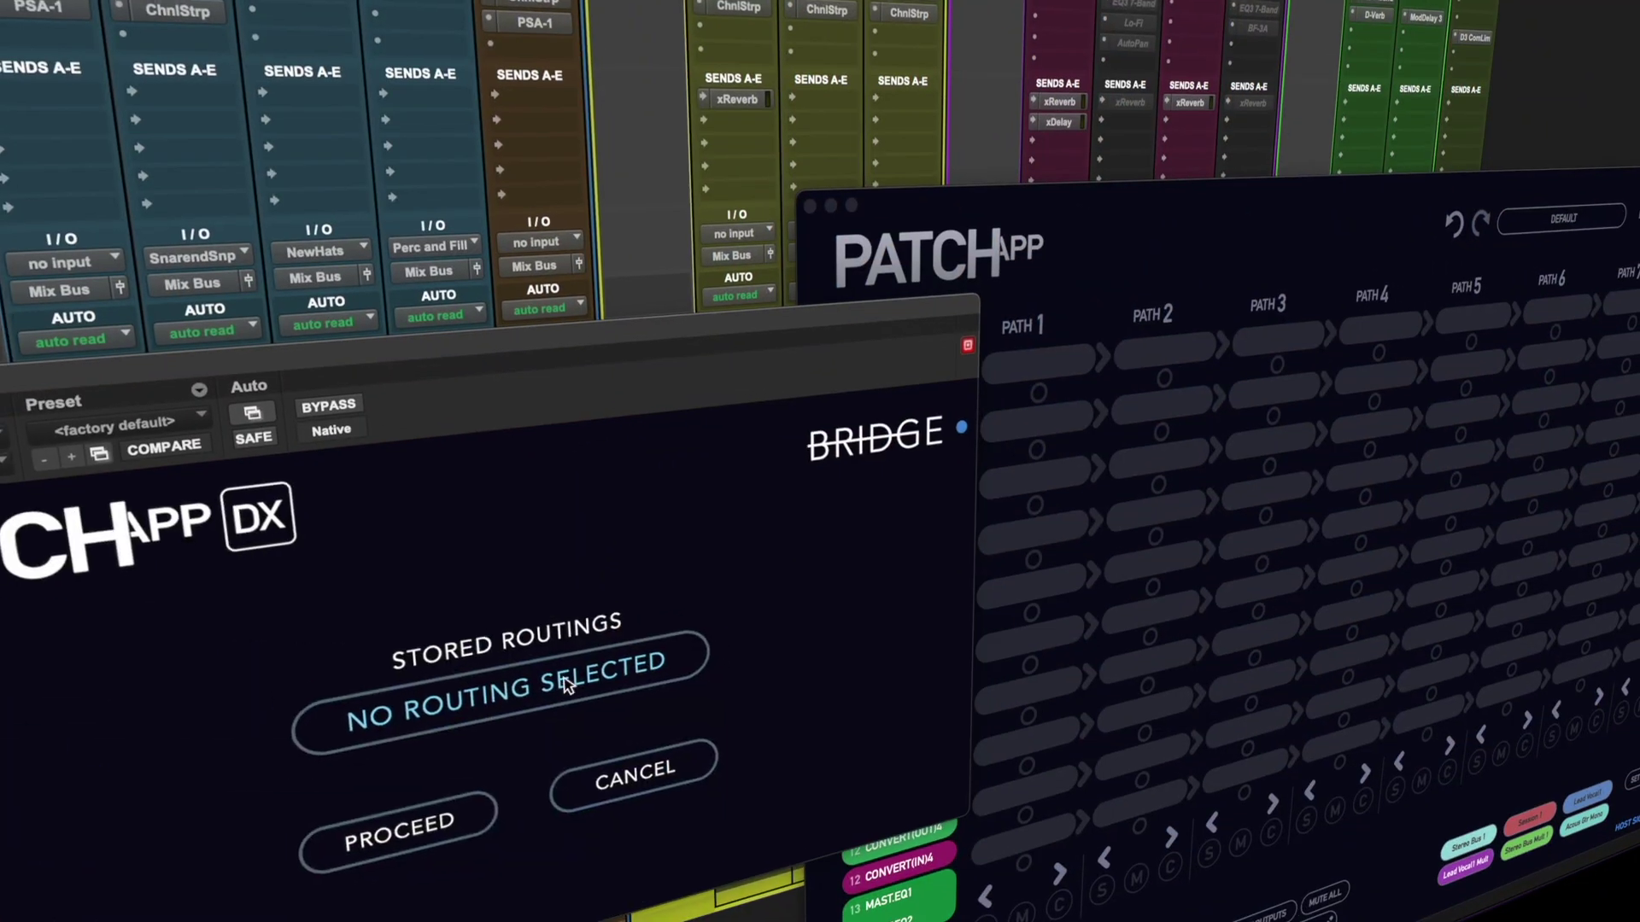
Step: Select Stereo Bus 1 from the DX Bridge stored routings list
{"action": "left_click", "coordinate": [567, 688]}
{"action": "left_click", "coordinate": [1263, 479]}
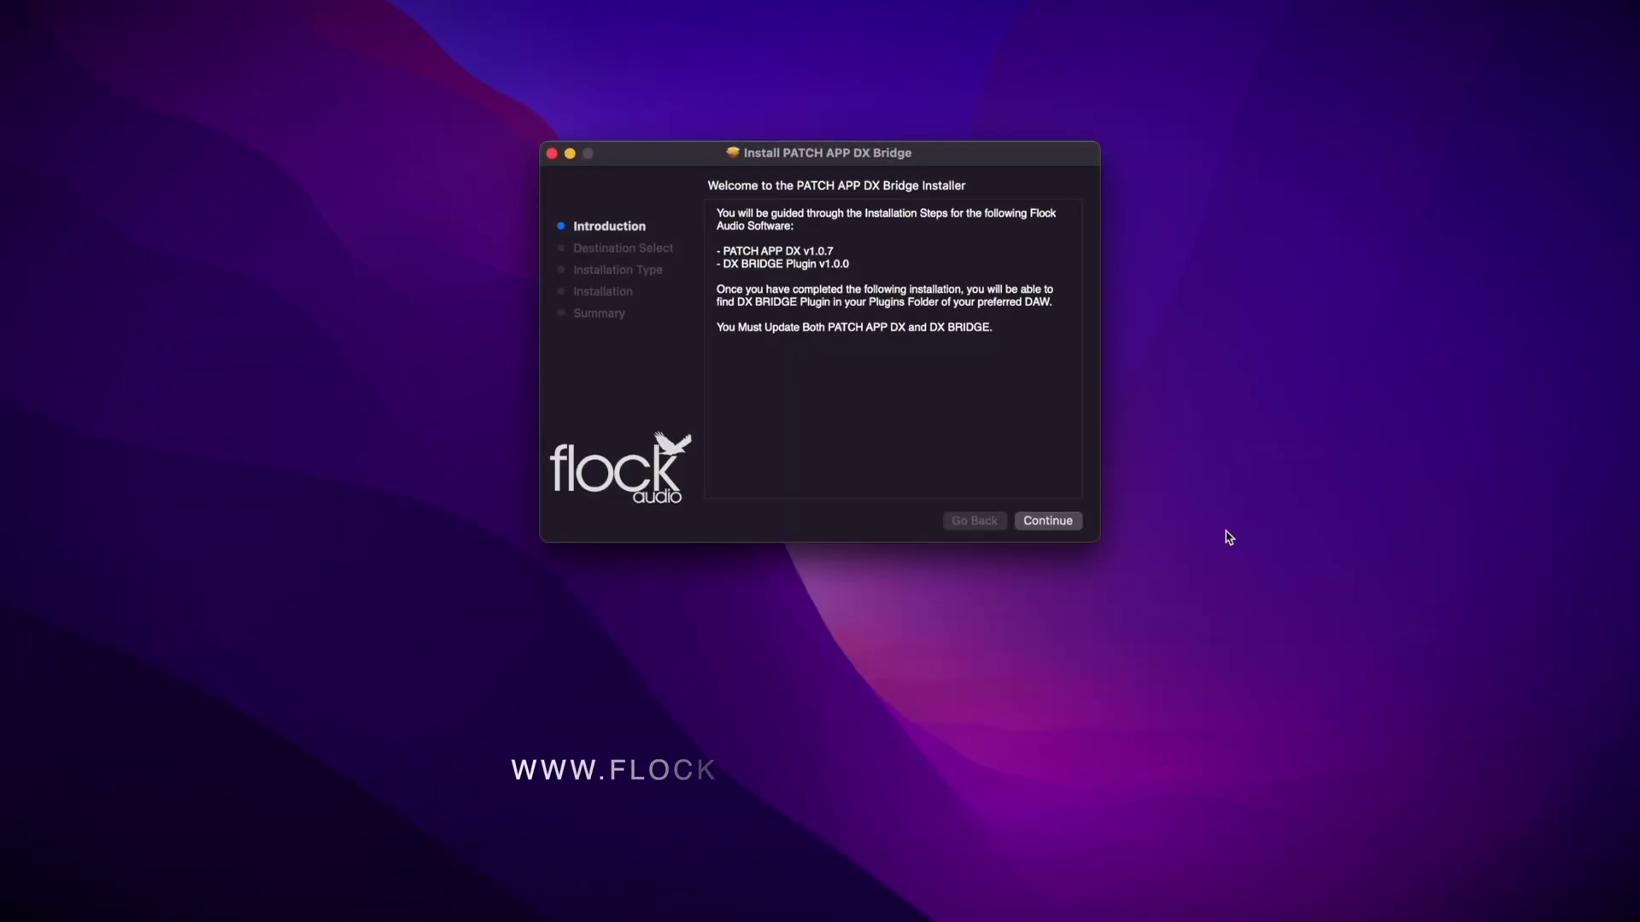
Step: Install PATCH APP DX Bridge on Macintosh HD with the admin password, then close the installer
{"action": "left_click", "coordinate": [1066, 537]}
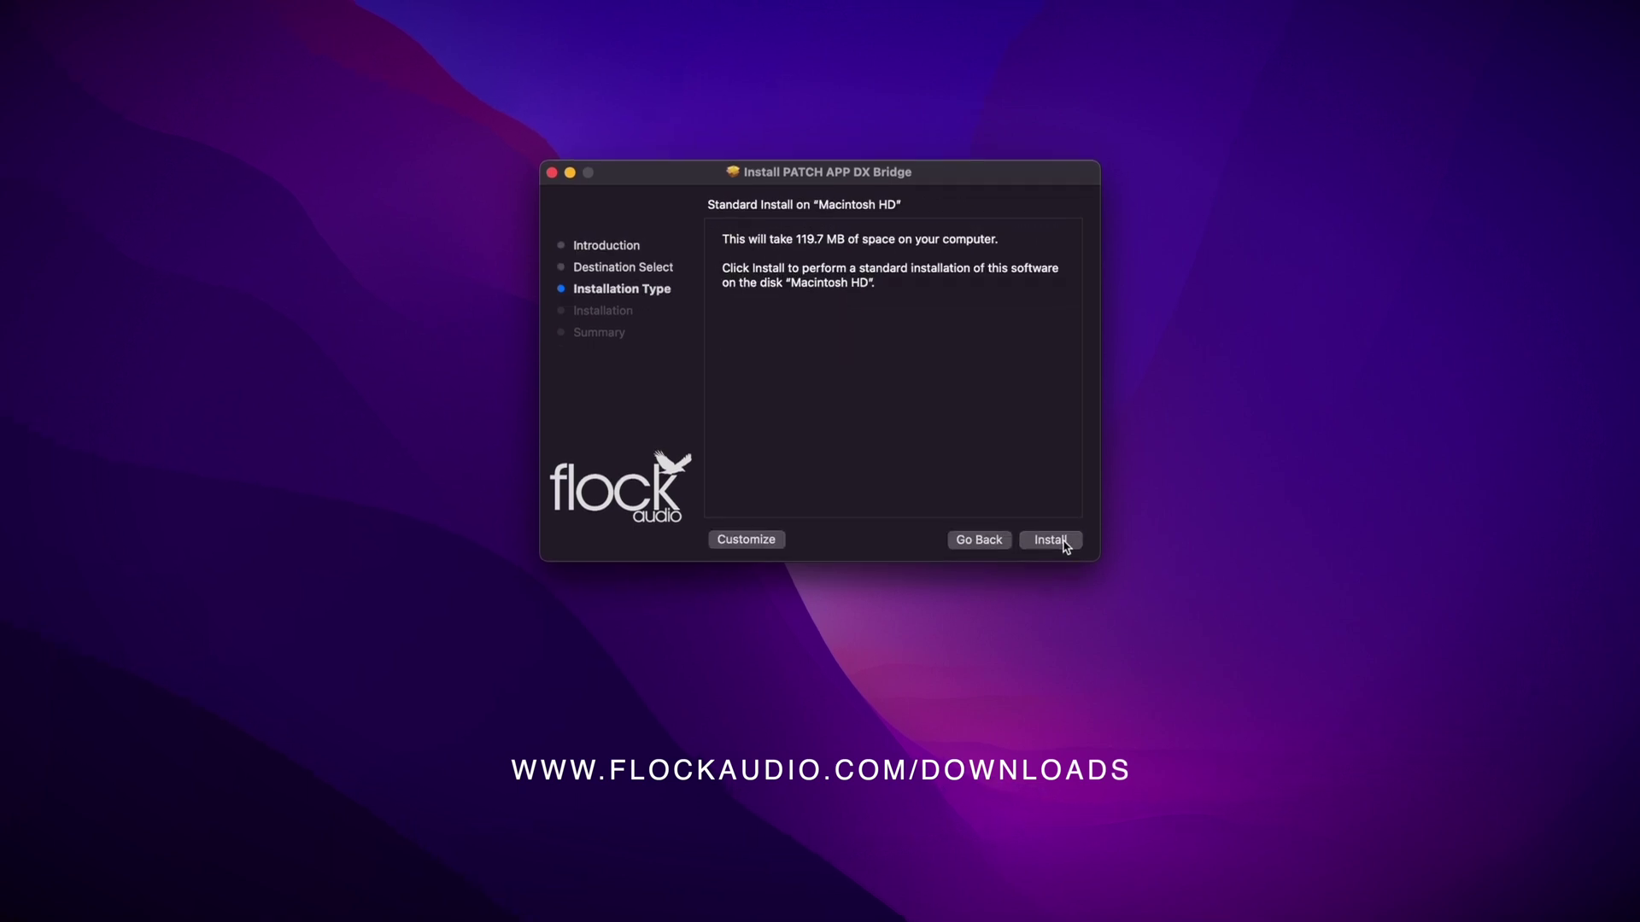
{"action": "left_click", "coordinate": [1062, 544]}
{"action": "type", "text": "*****"}
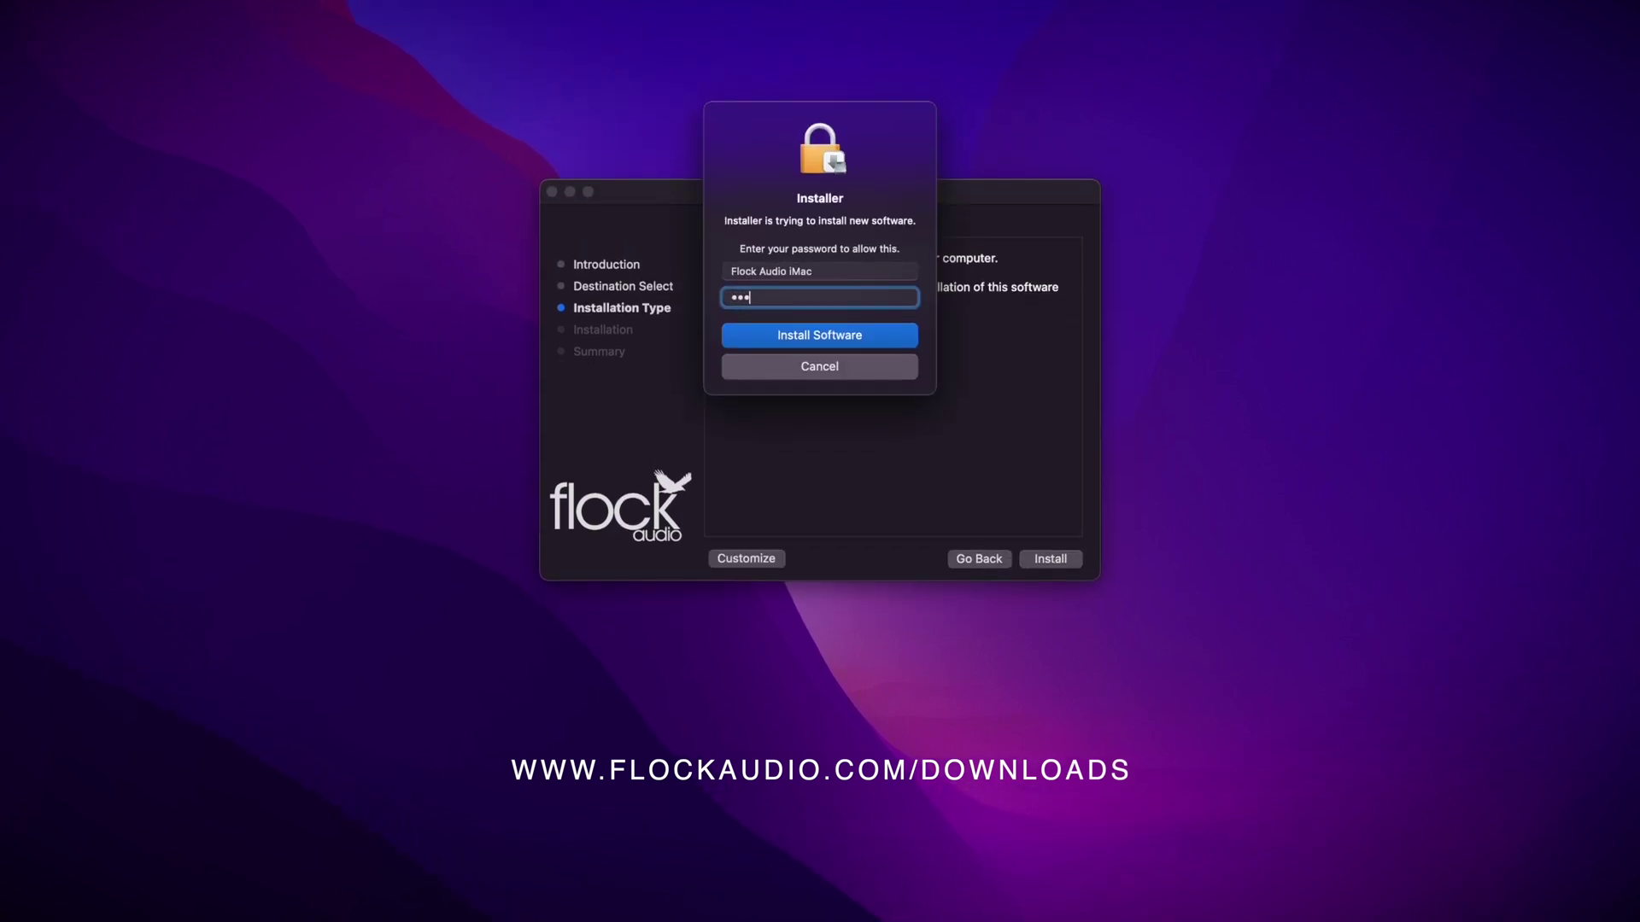
{"action": "key", "text": "Return"}
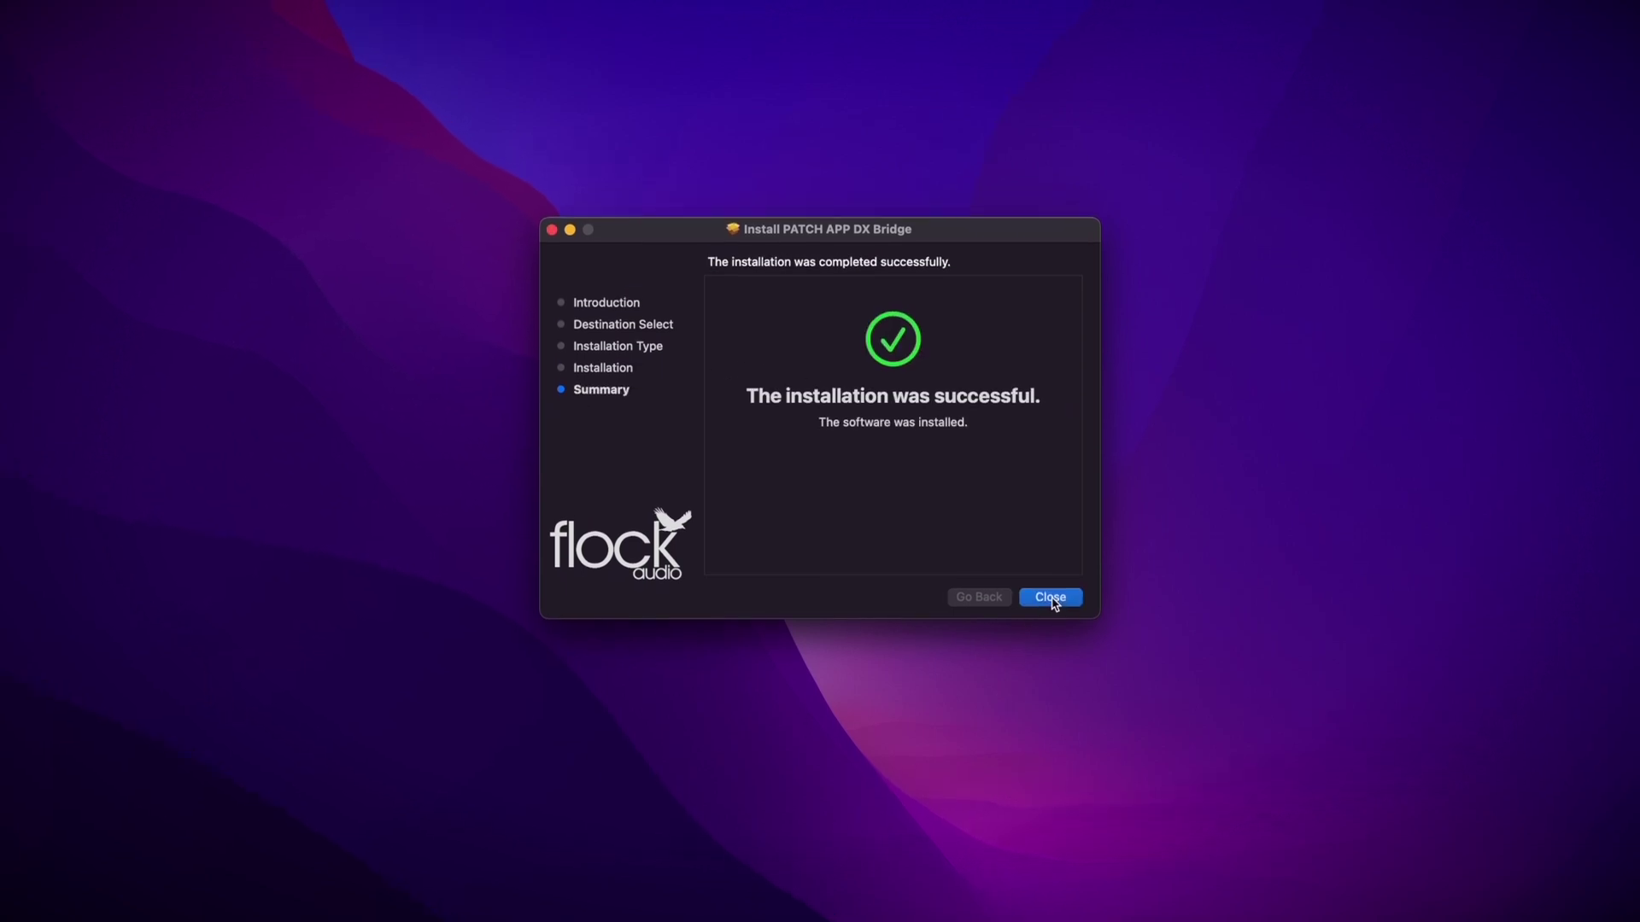
{"action": "left_click", "coordinate": [1050, 589]}
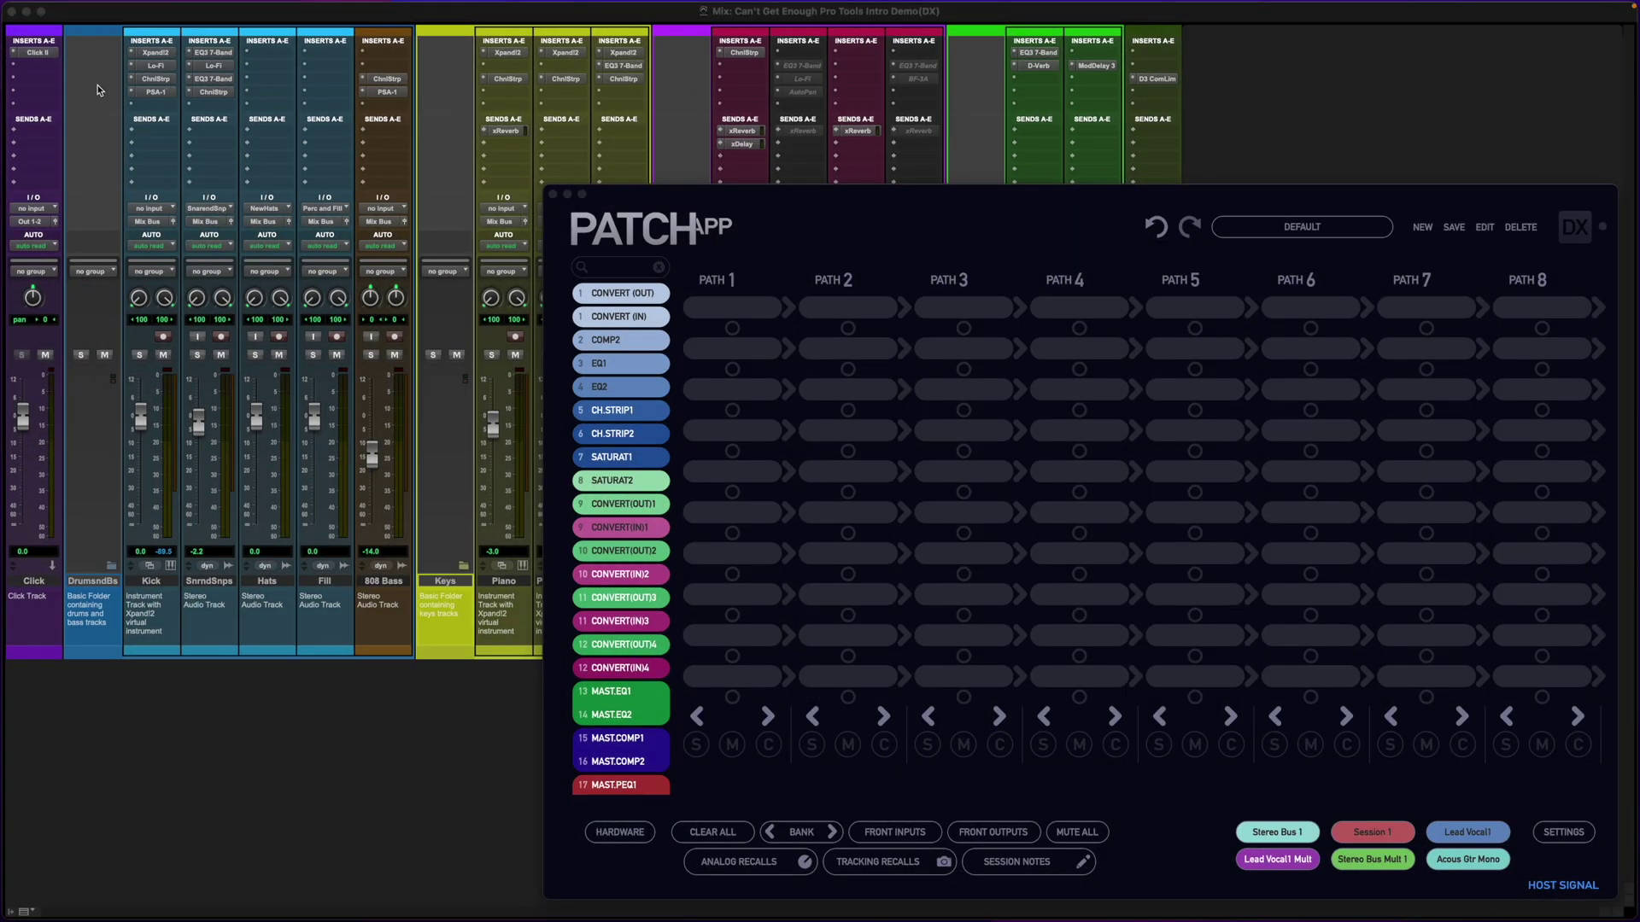
Step: Add DX Bridge (mono) from the Other plug-ins to an empty insert on the Click track
{"action": "left_click", "coordinate": [41, 103]}
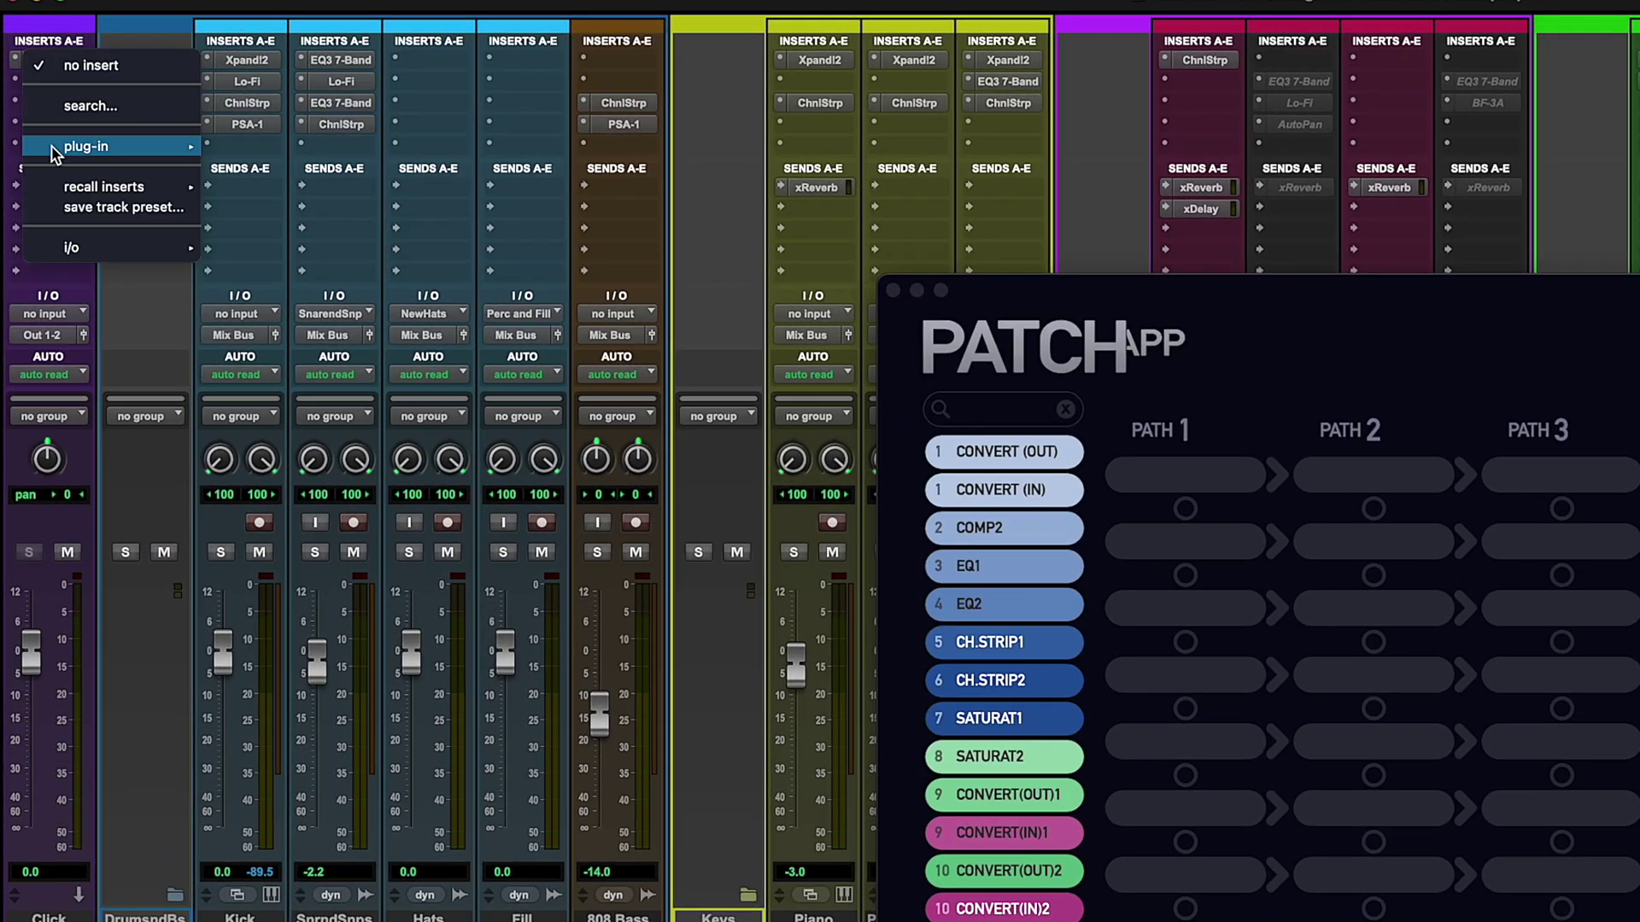
{"action": "mouse_move", "coordinate": [53, 151]}
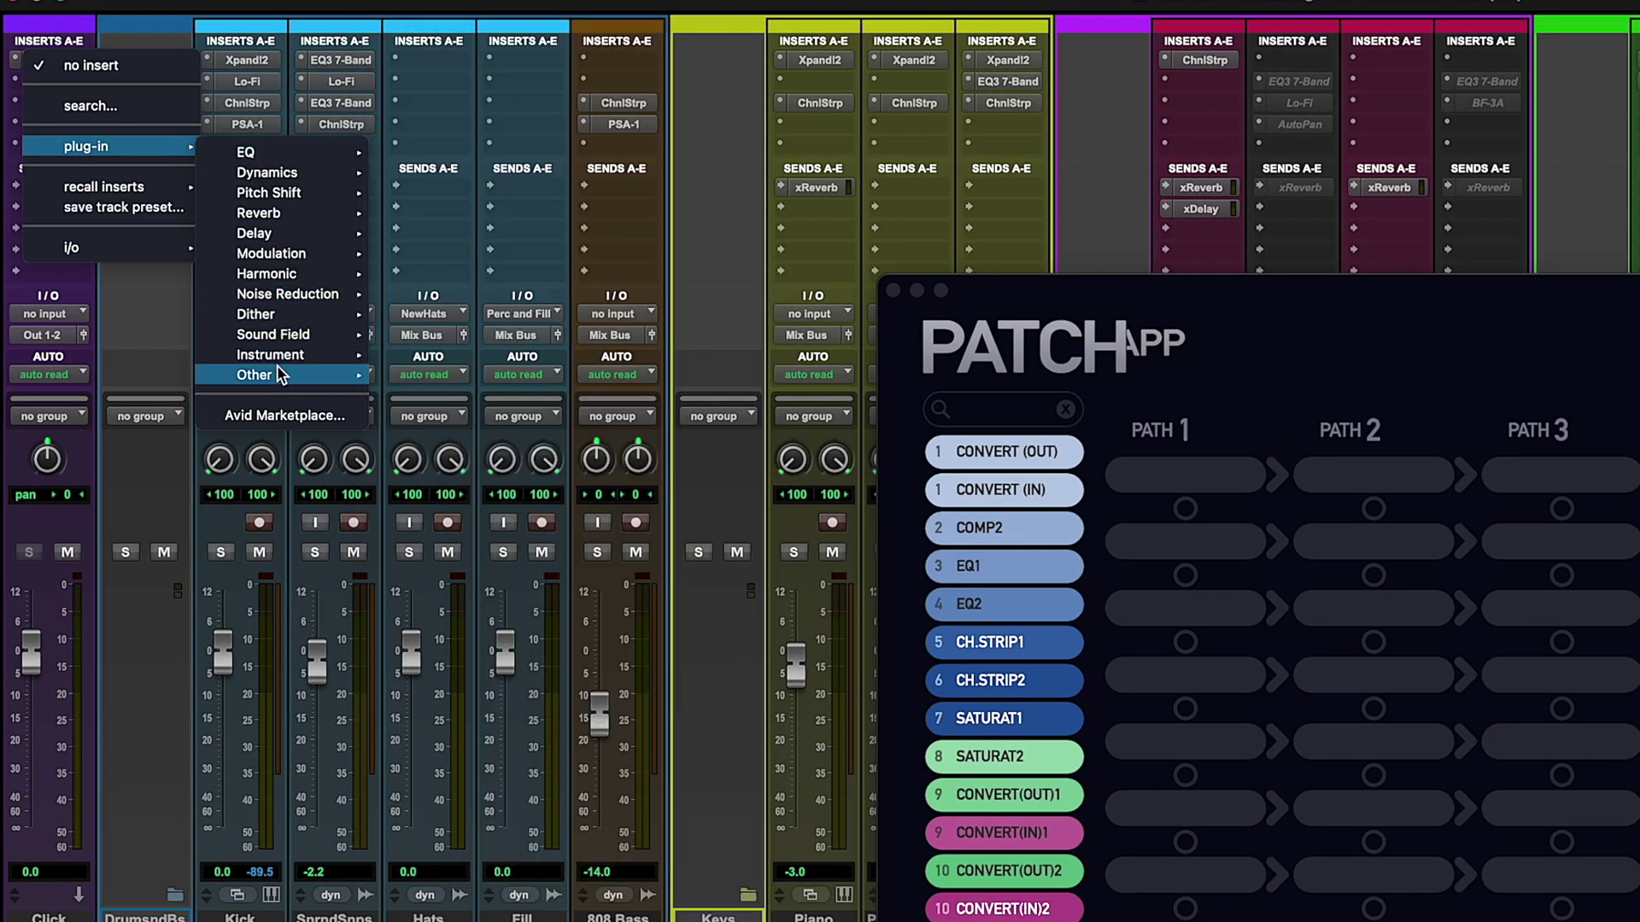
{"action": "mouse_move", "coordinate": [282, 383]}
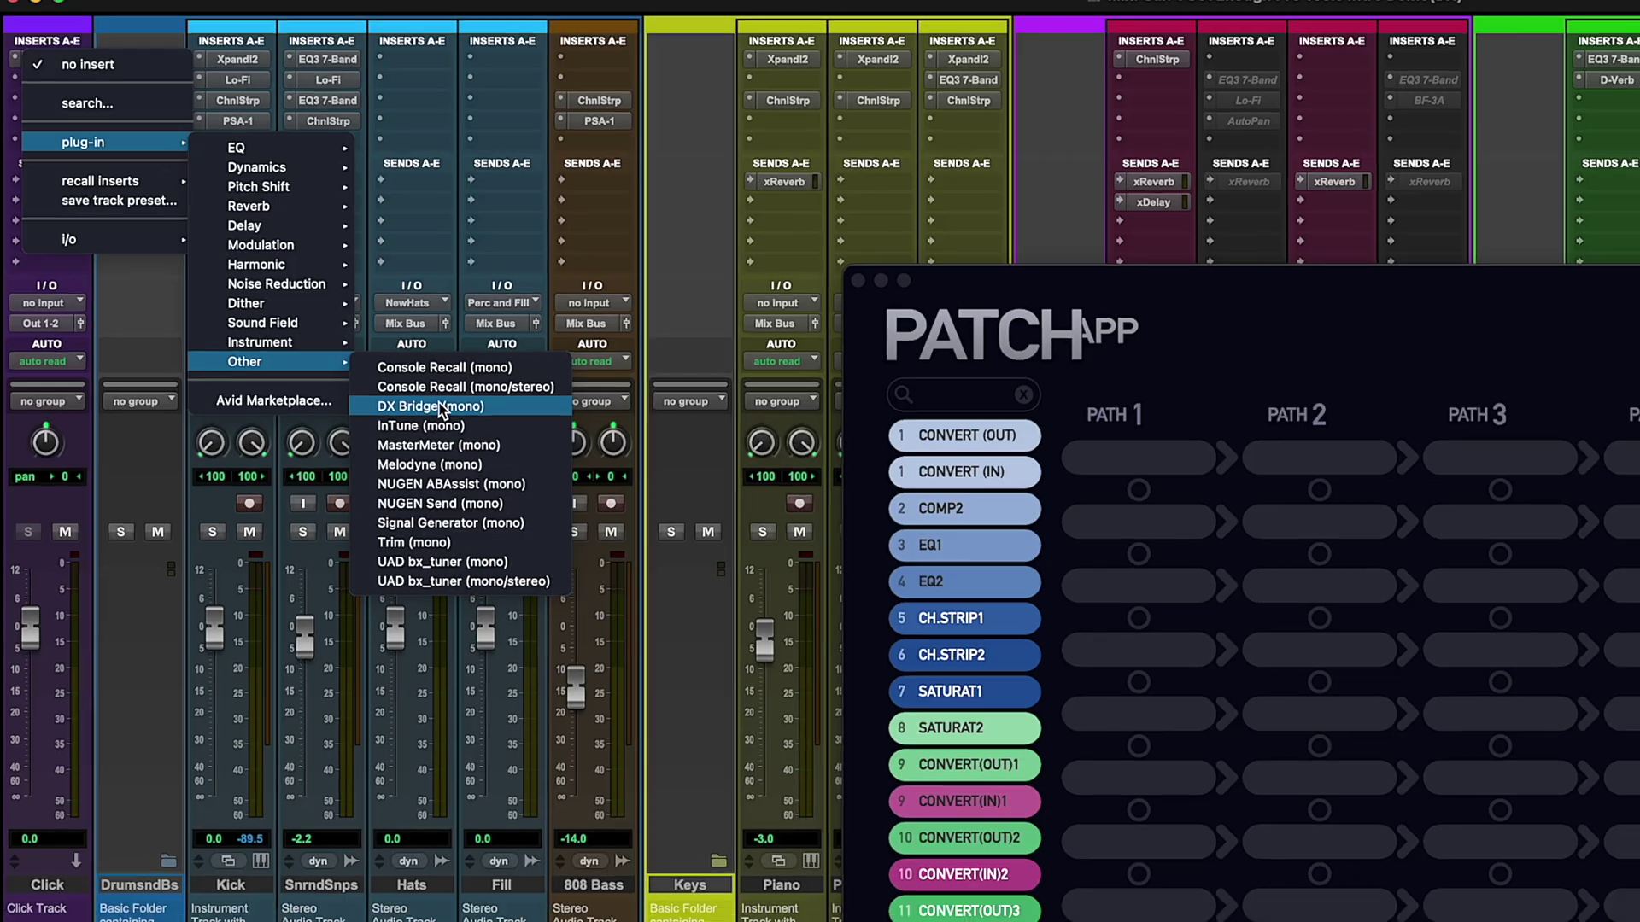
{"action": "left_click", "coordinate": [456, 418]}
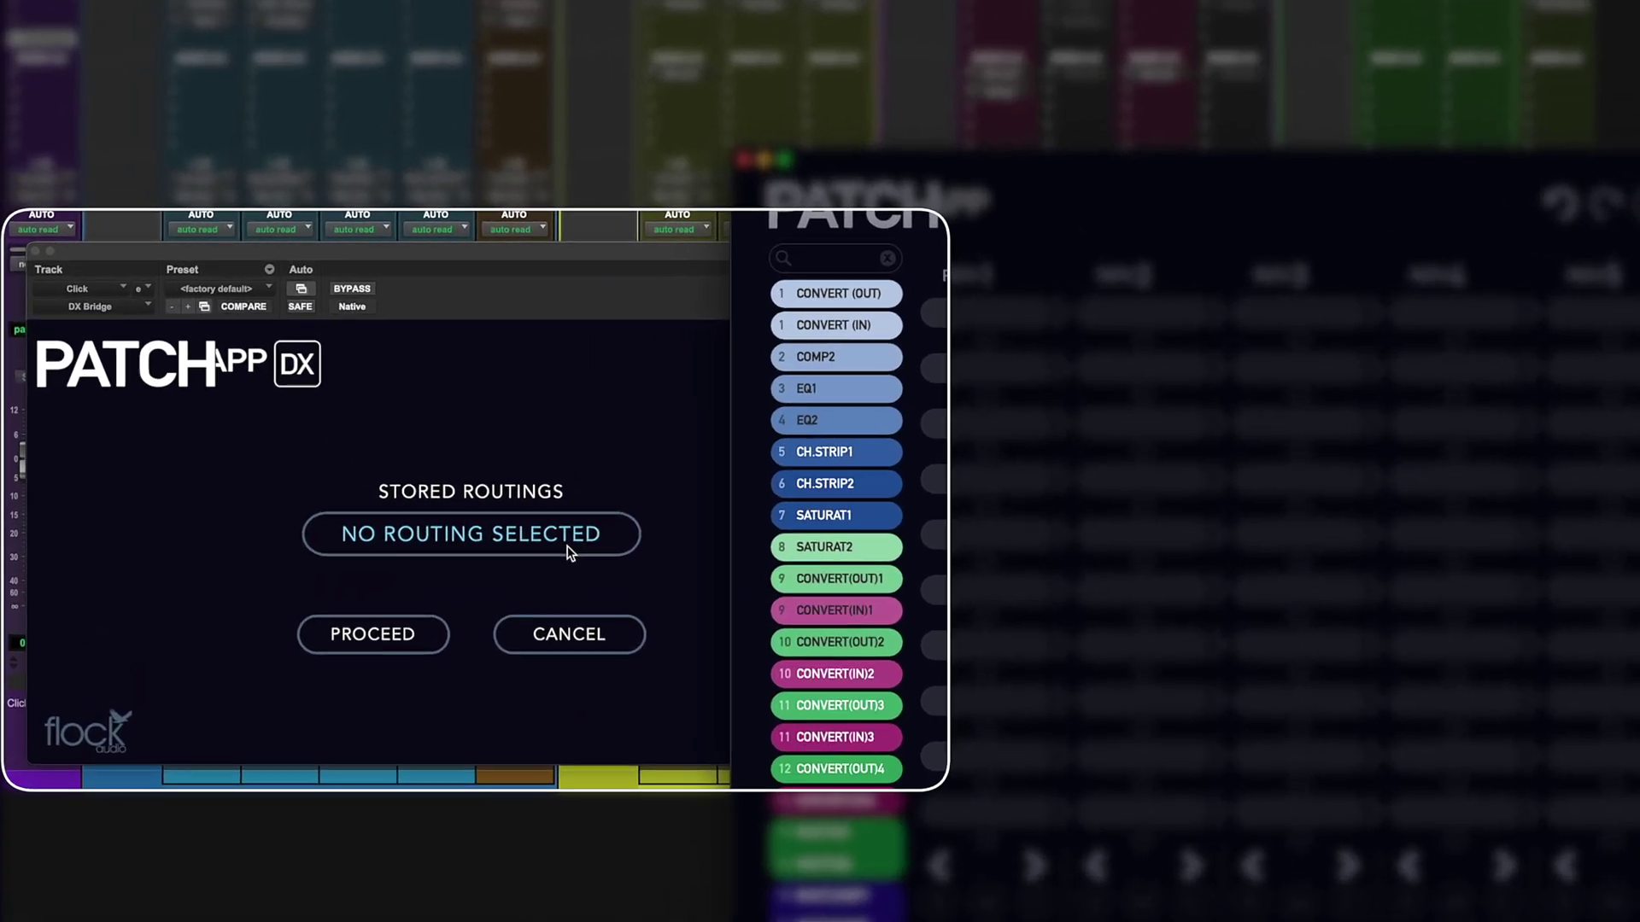
{"action": "left_click", "coordinate": [422, 482]}
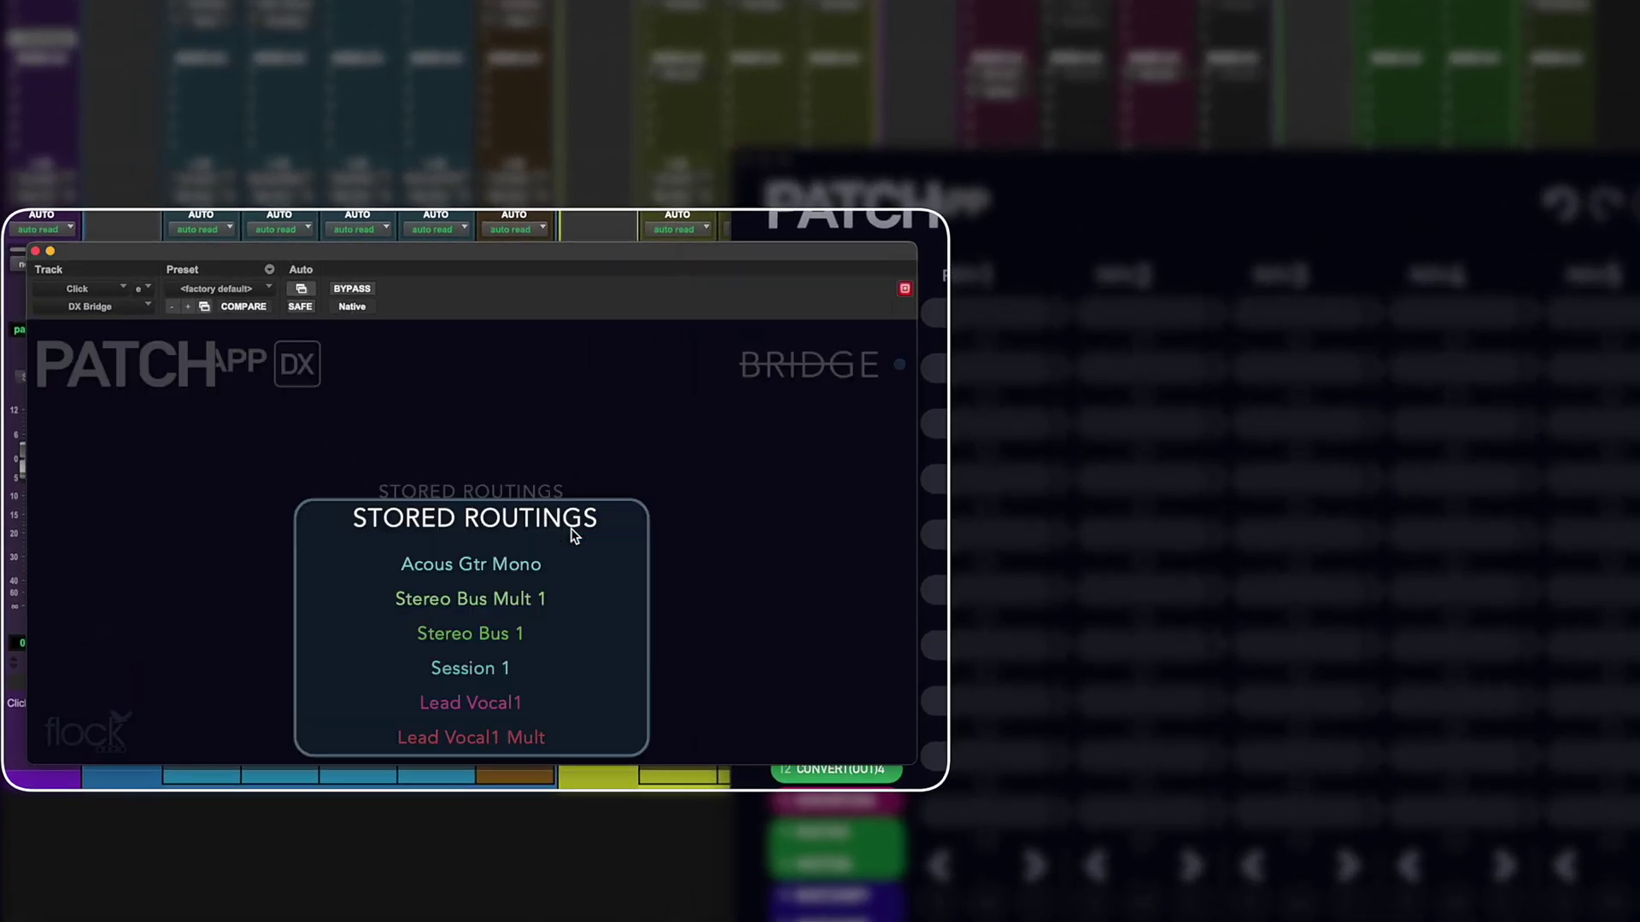
{"action": "left_click", "coordinate": [467, 636]}
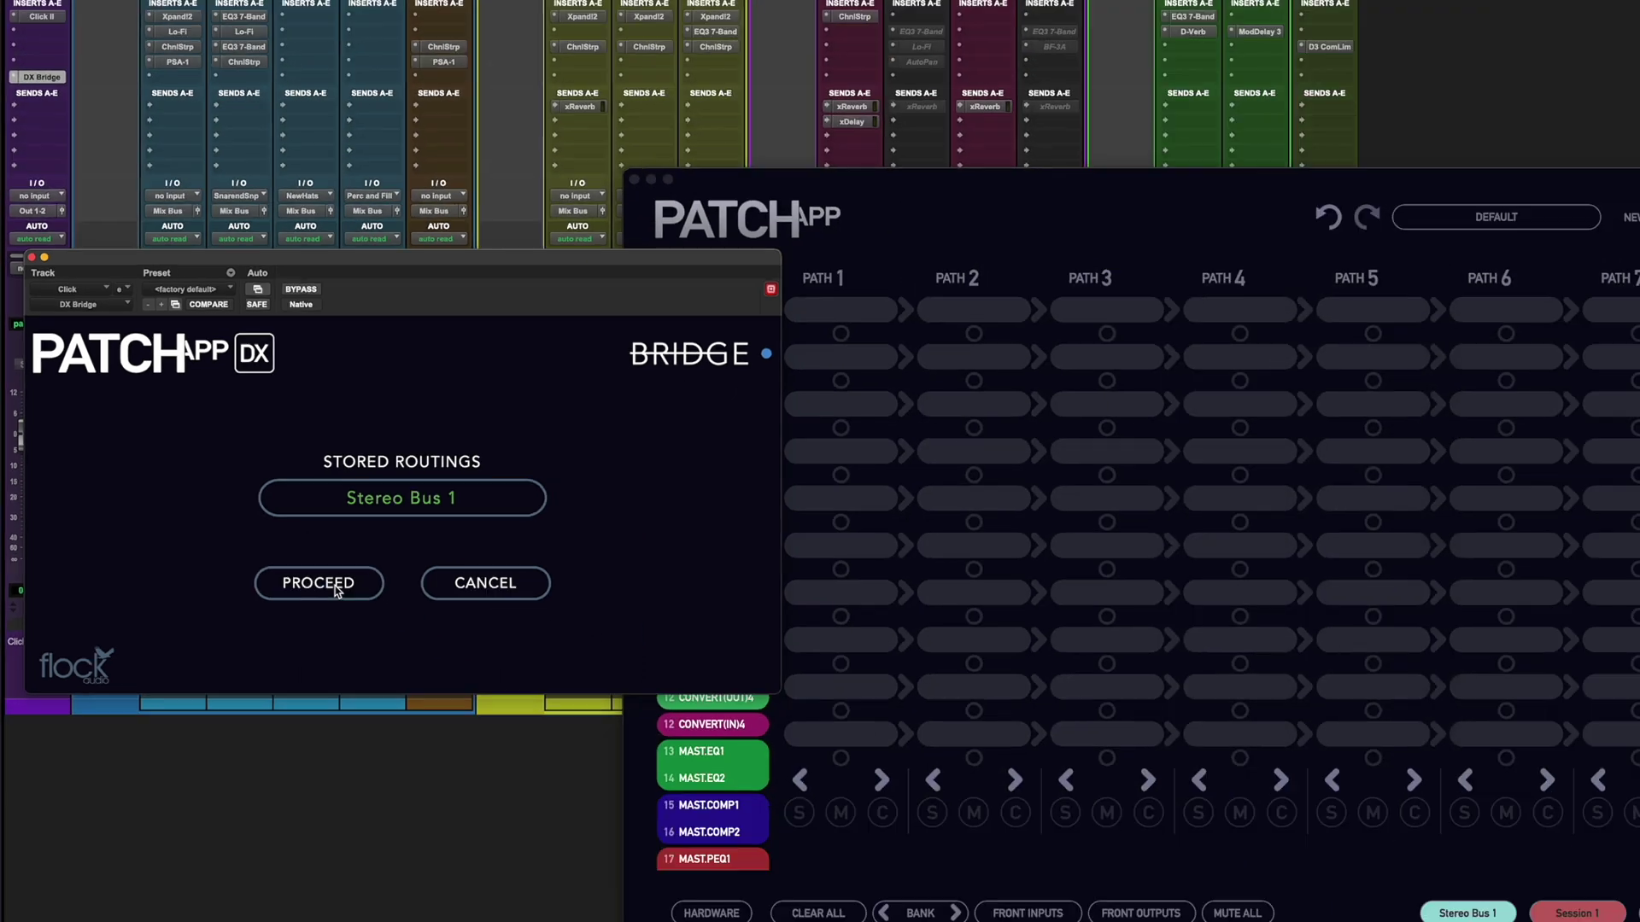
{"action": "left_click", "coordinate": [393, 644]}
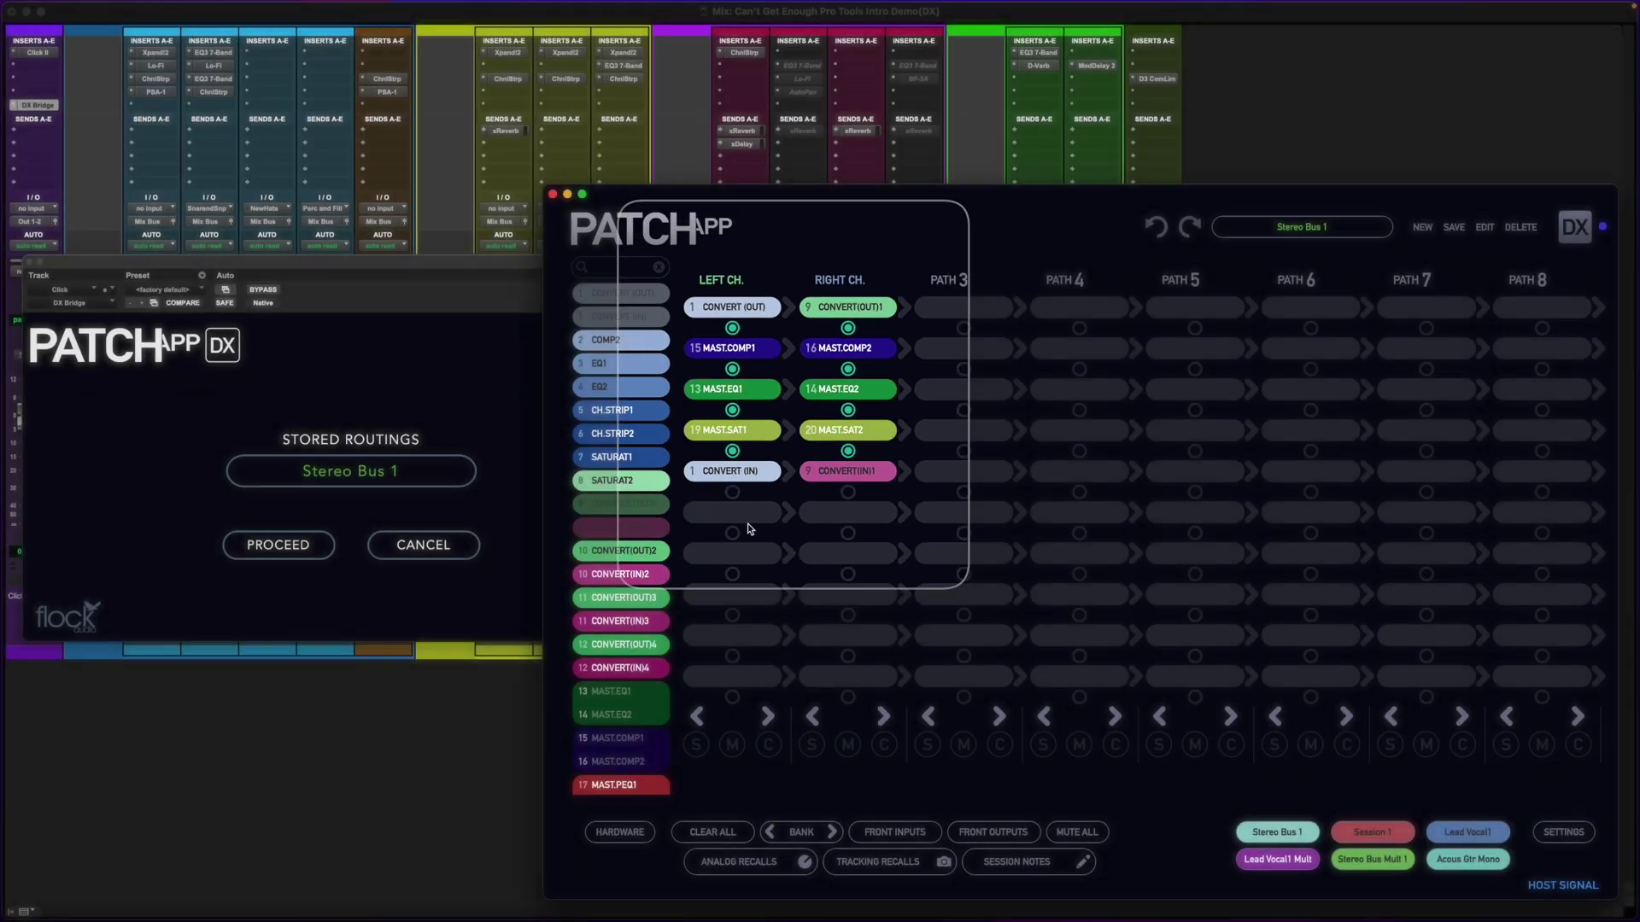
{"action": "left_click", "coordinate": [451, 361]}
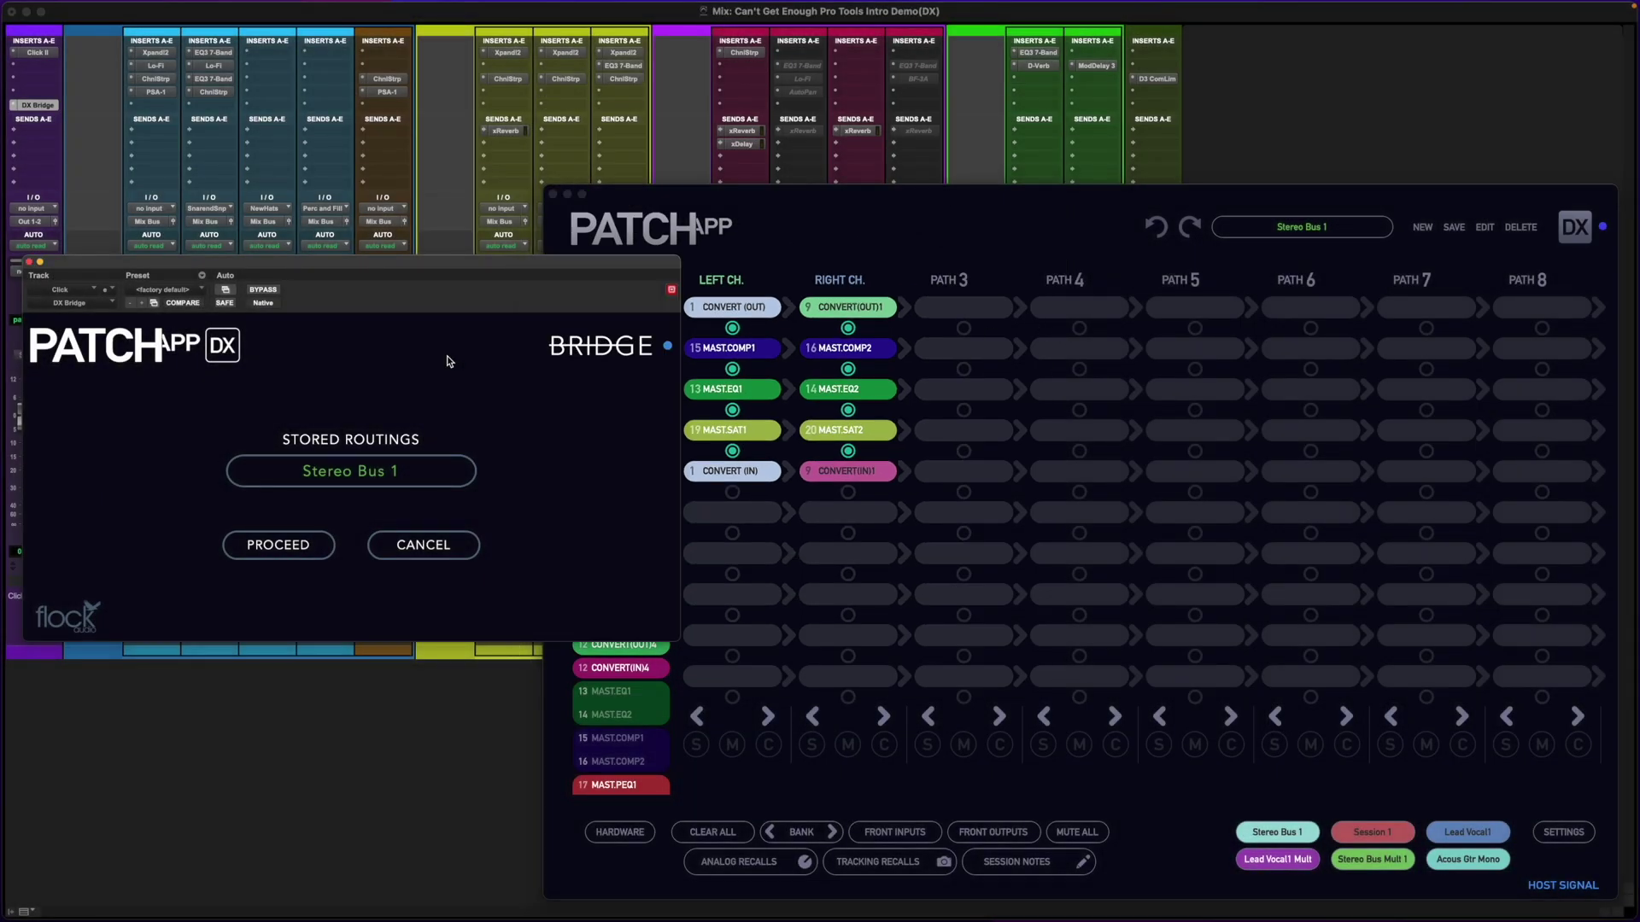
{"action": "left_click", "coordinate": [411, 556]}
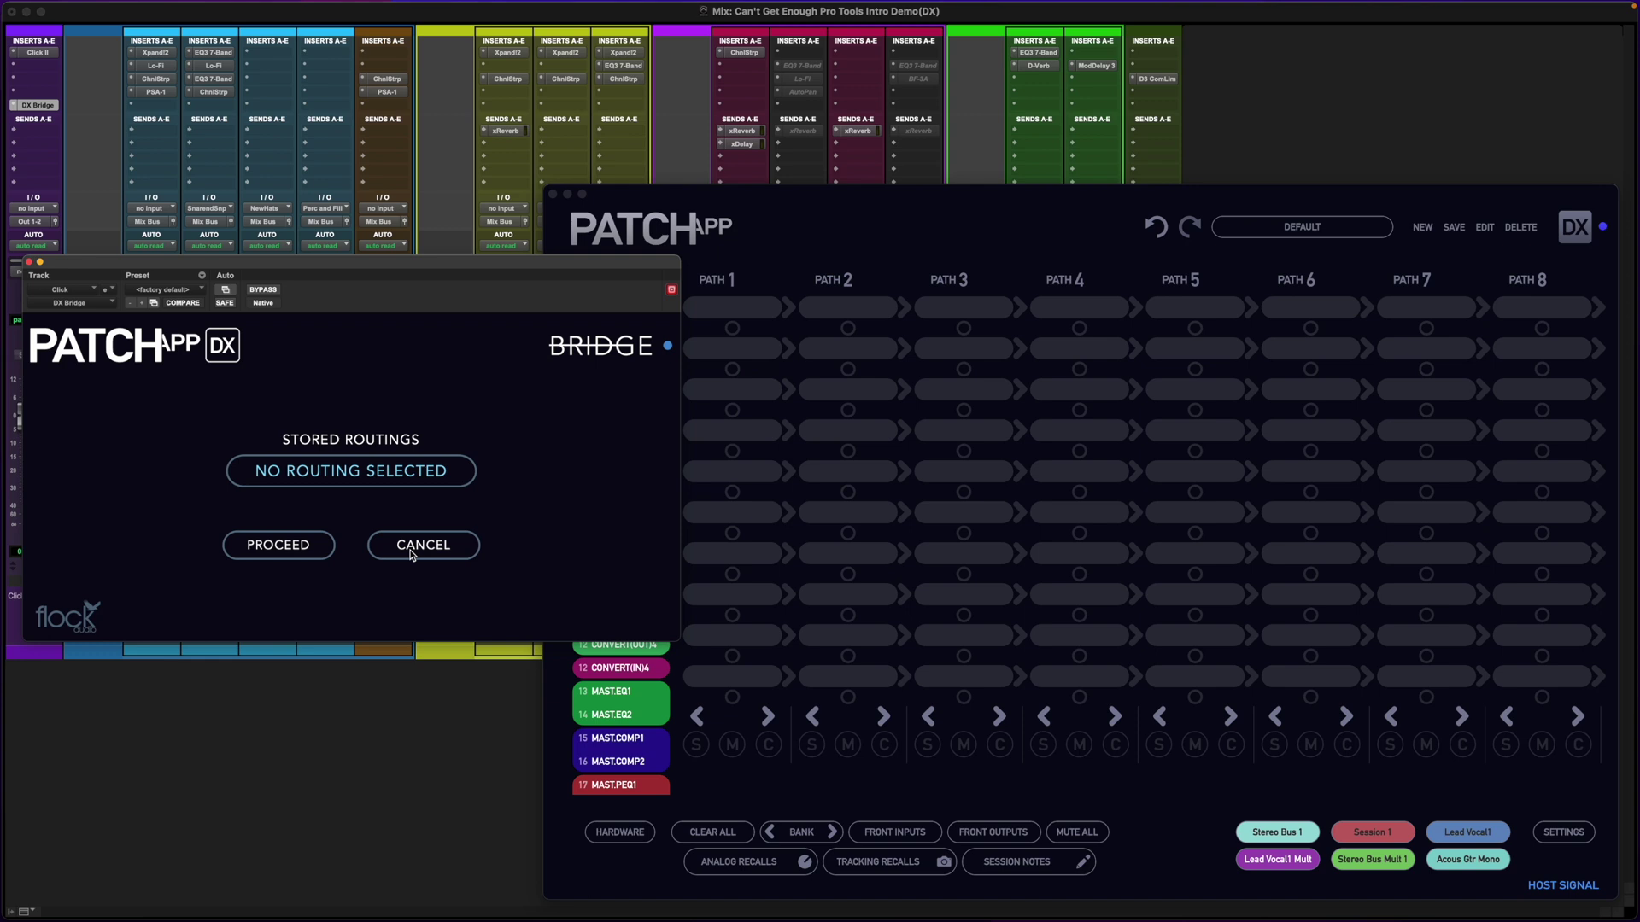
Step: Choose Stereo Bus Mult 1 in Stored Routings and load it into Patch App
{"action": "left_click", "coordinate": [411, 479]}
{"action": "left_click", "coordinate": [379, 522]}
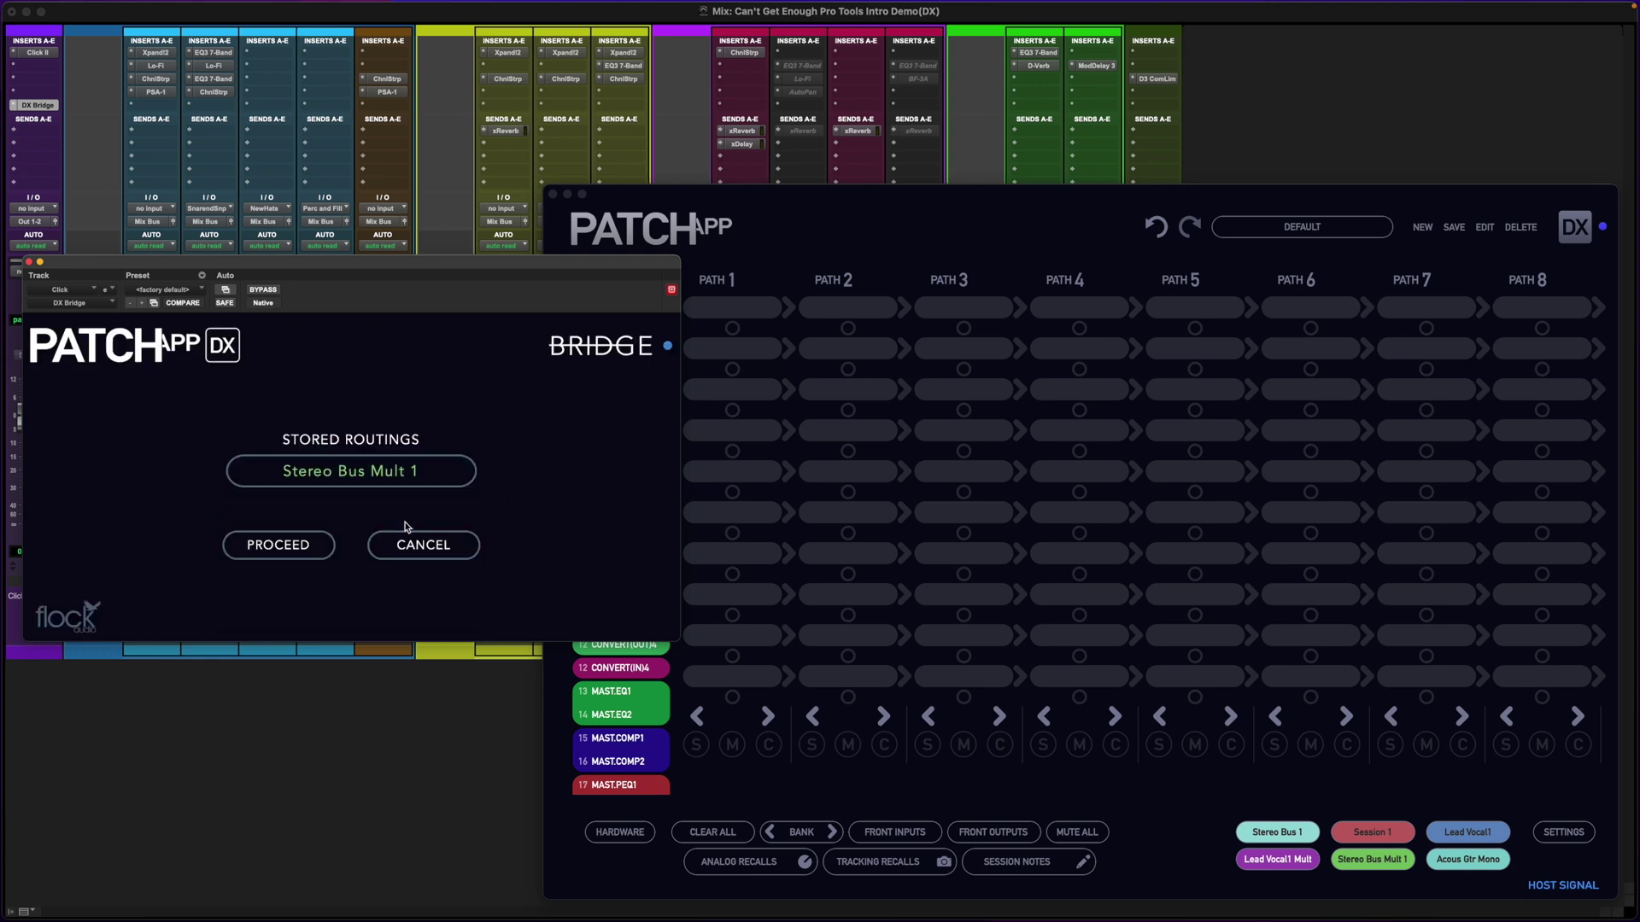
{"action": "left_click", "coordinate": [260, 548]}
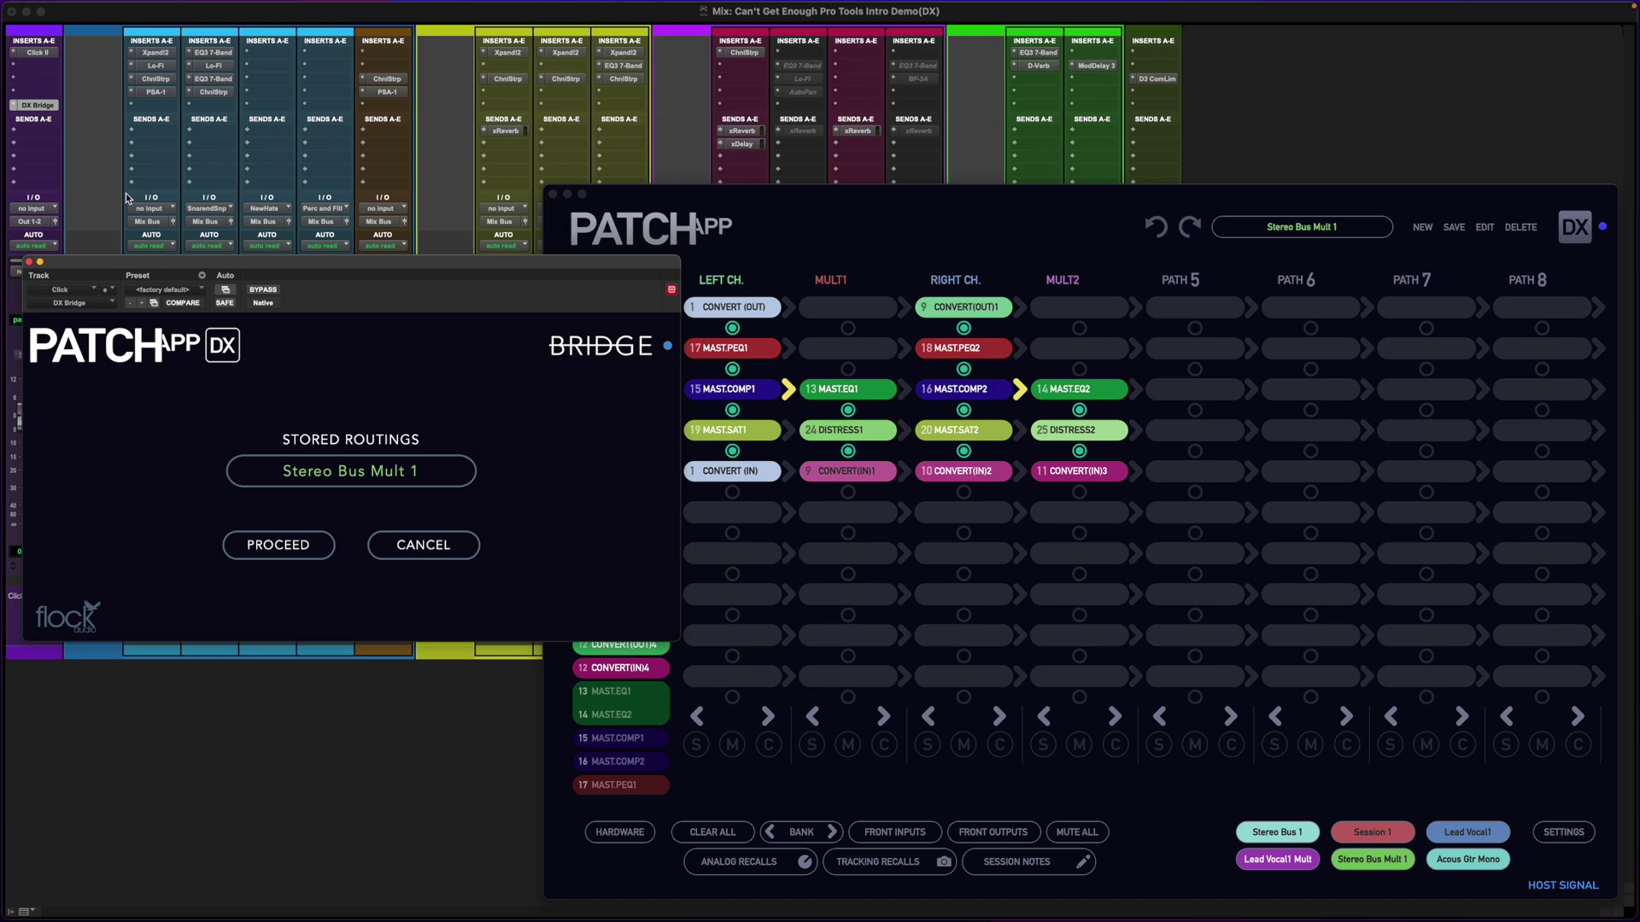
Step: Choose Stereo Bus 1 in Stored Routings and load it into Patch App
{"action": "left_click", "coordinate": [384, 478]}
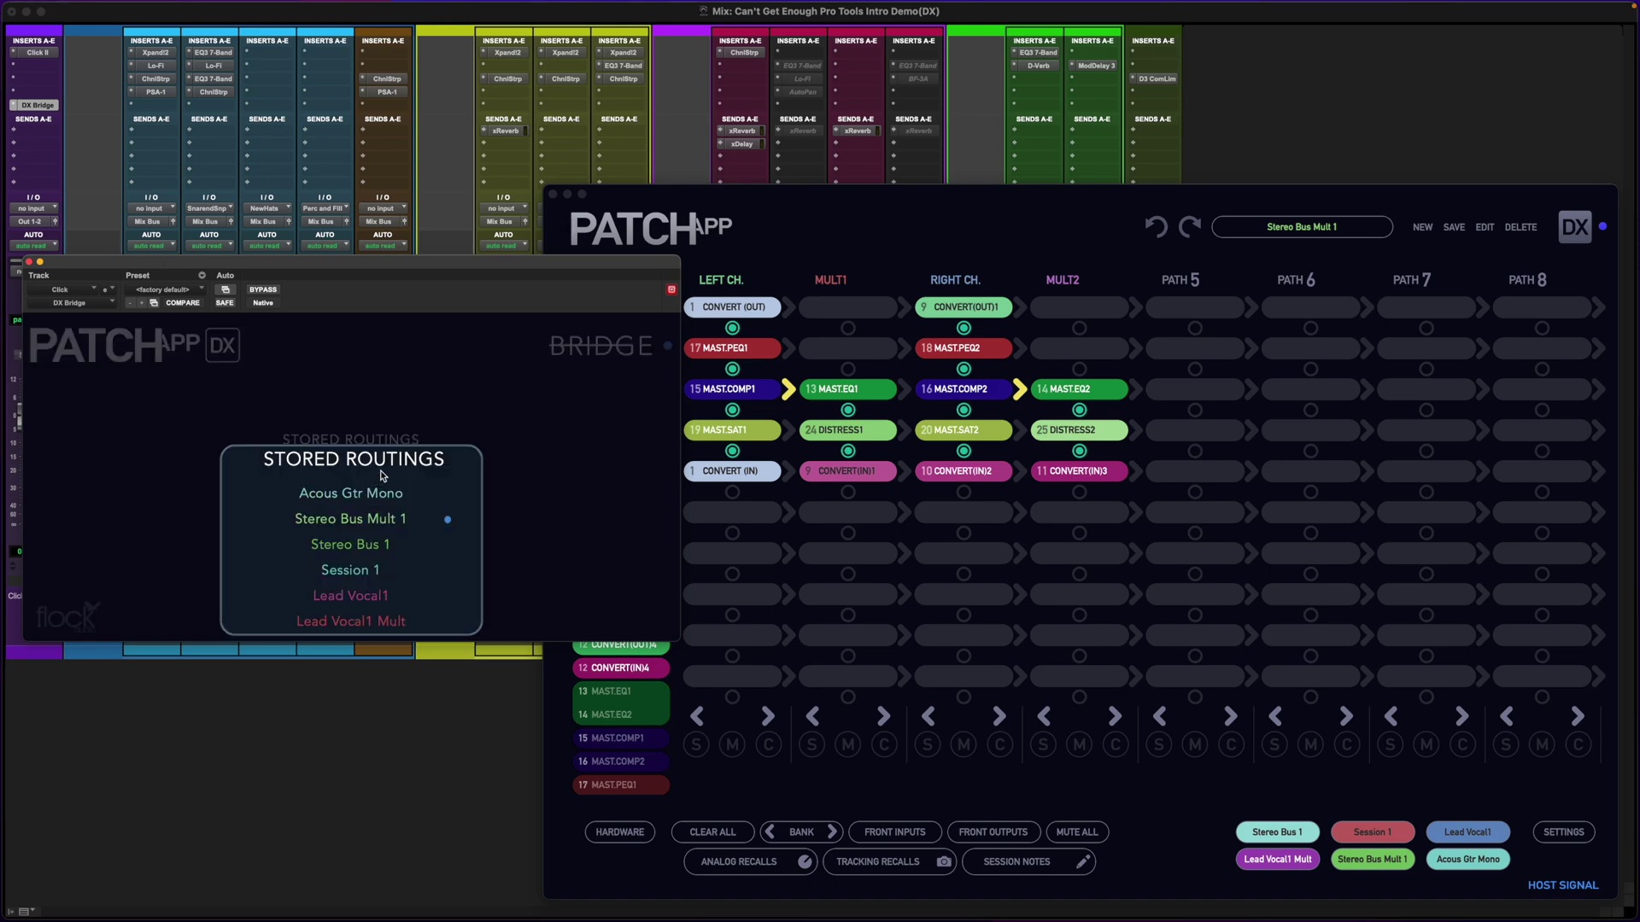
{"action": "left_click", "coordinate": [365, 551]}
{"action": "left_click", "coordinate": [269, 553]}
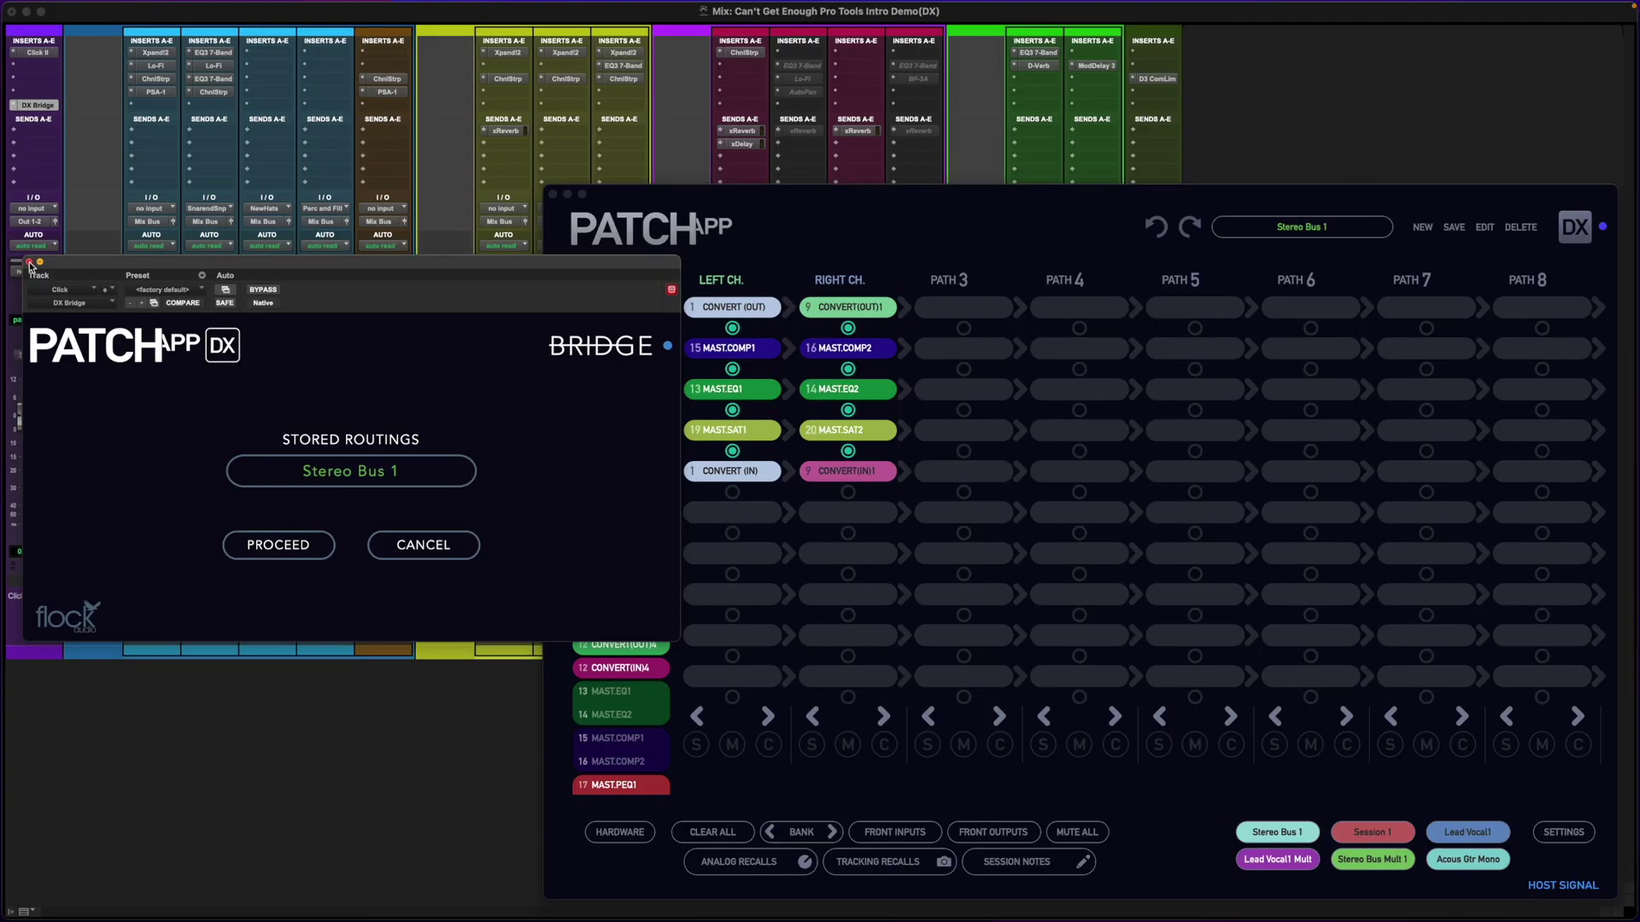
Step: Close the DX Bridge window and save the session with File > Save As
{"action": "left_click", "coordinate": [28, 262]}
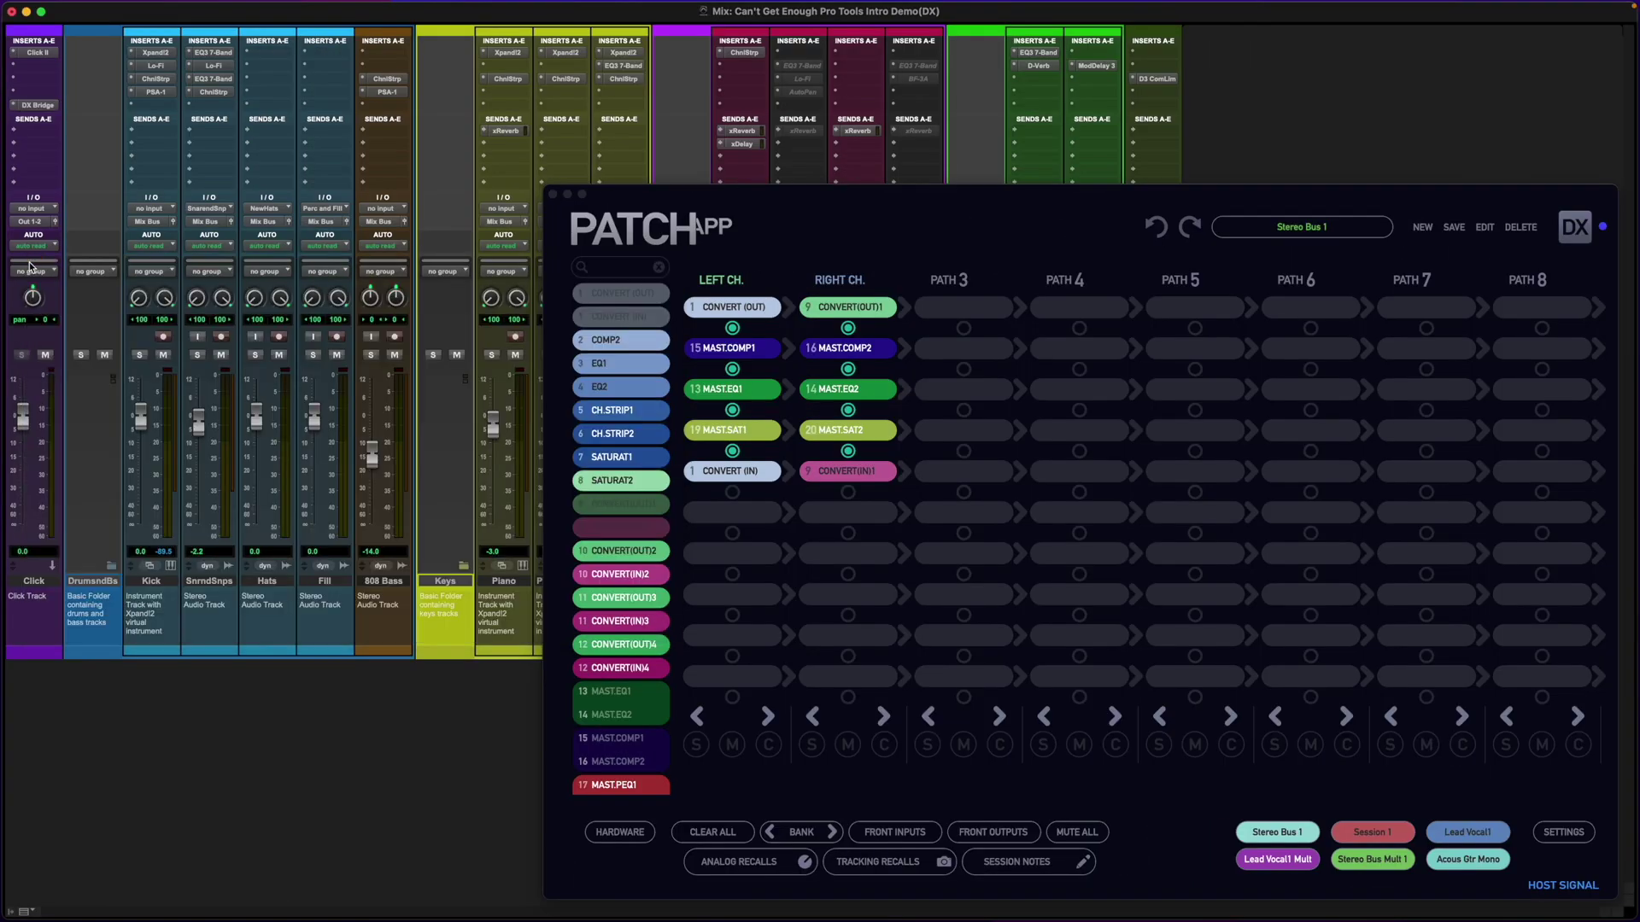
{"action": "left_click", "coordinate": [96, 10]}
{"action": "left_click", "coordinate": [162, 150]}
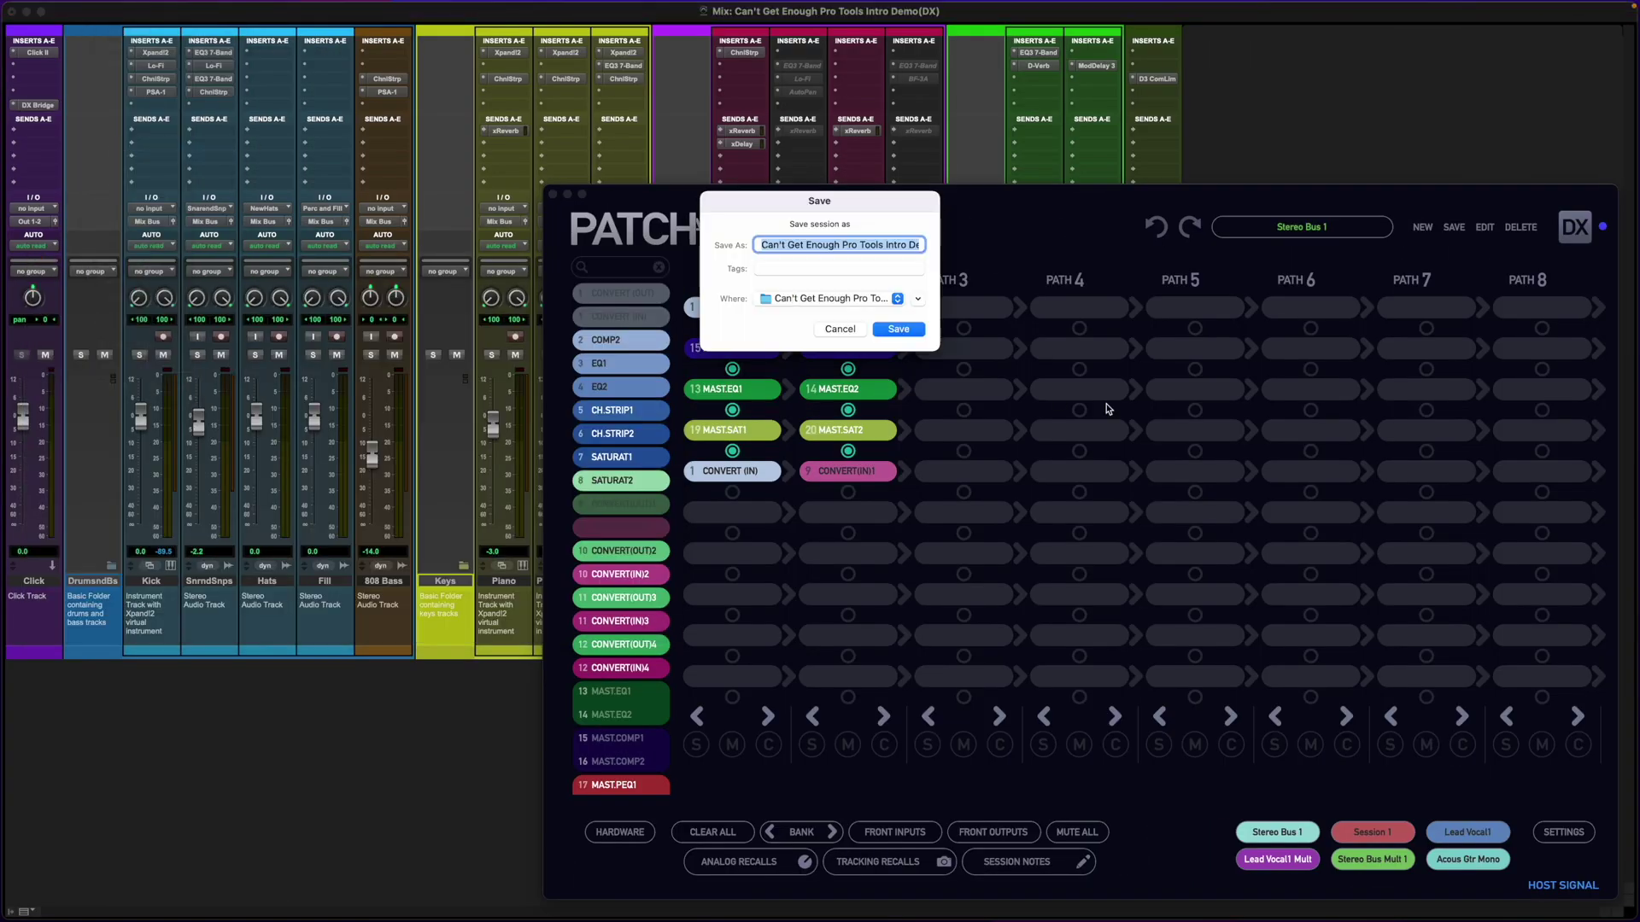
{"action": "left_click", "coordinate": [907, 333]}
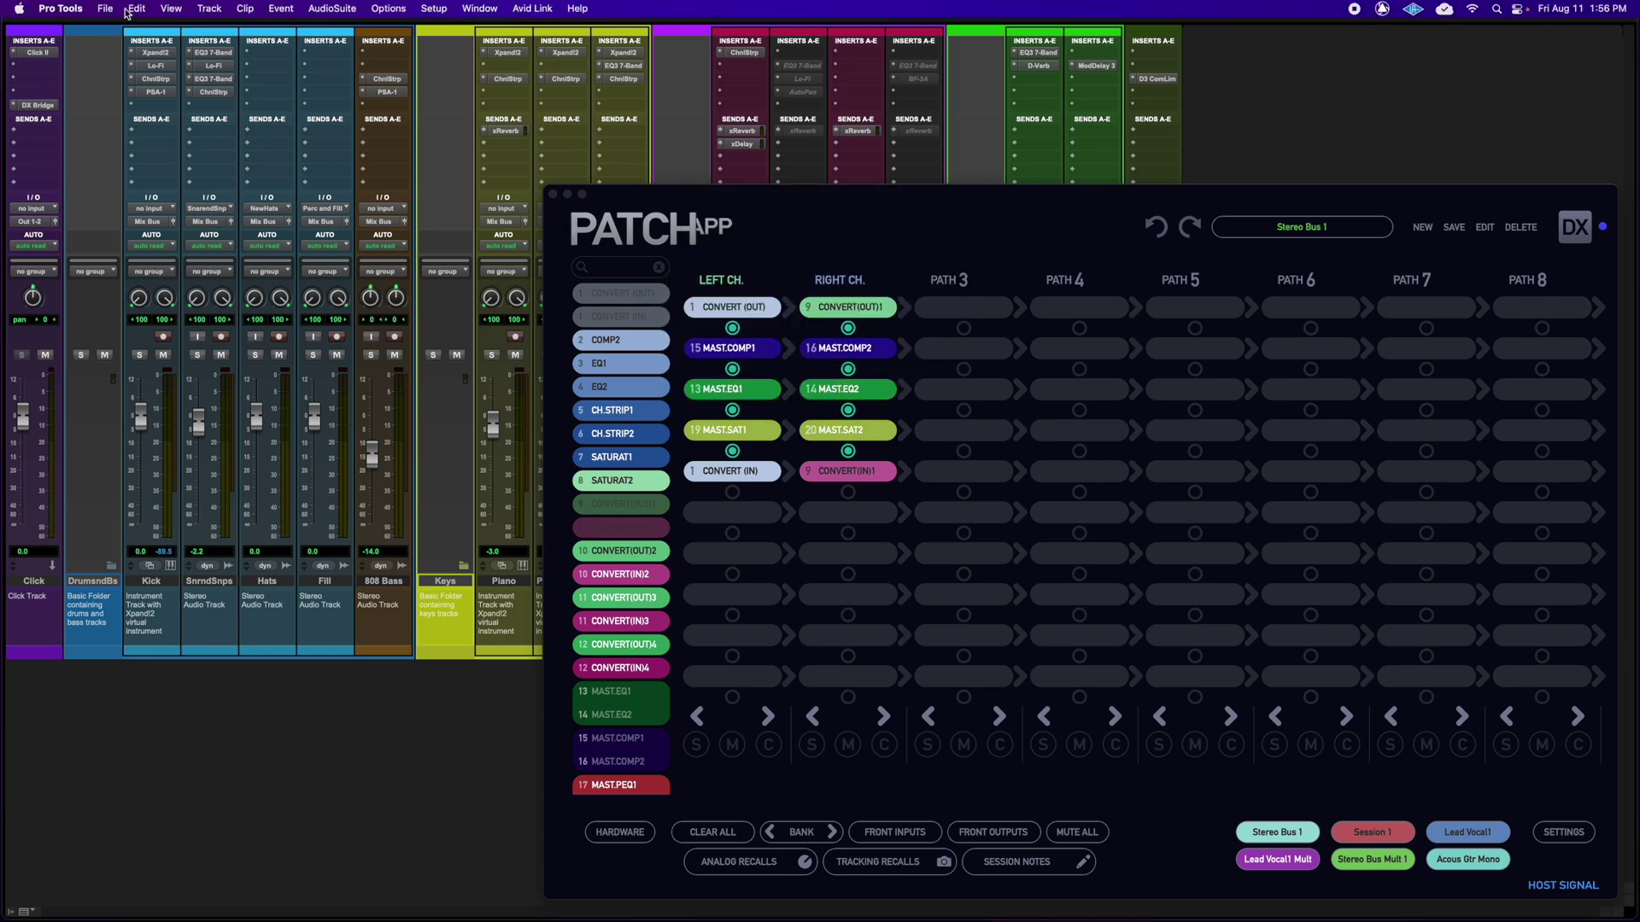
Step: Close the session, check that Patch App has reset to DEFAULT, and return to Pro Tools
{"action": "left_click", "coordinate": [111, 10]}
{"action": "left_click", "coordinate": [132, 112]}
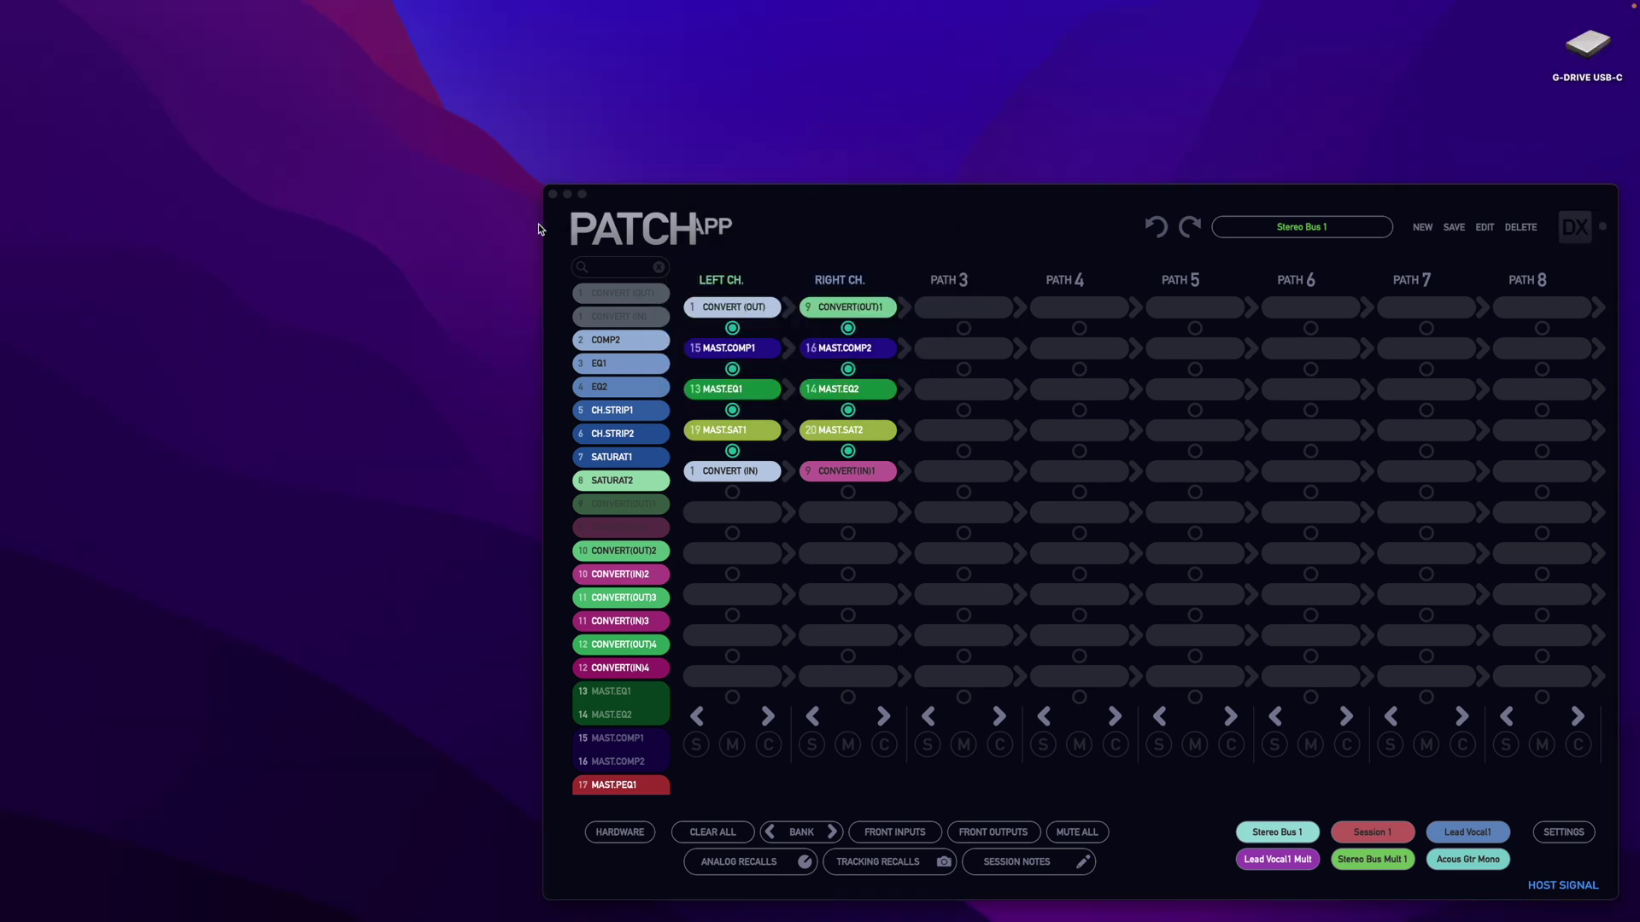
{"action": "left_click", "coordinate": [728, 837]}
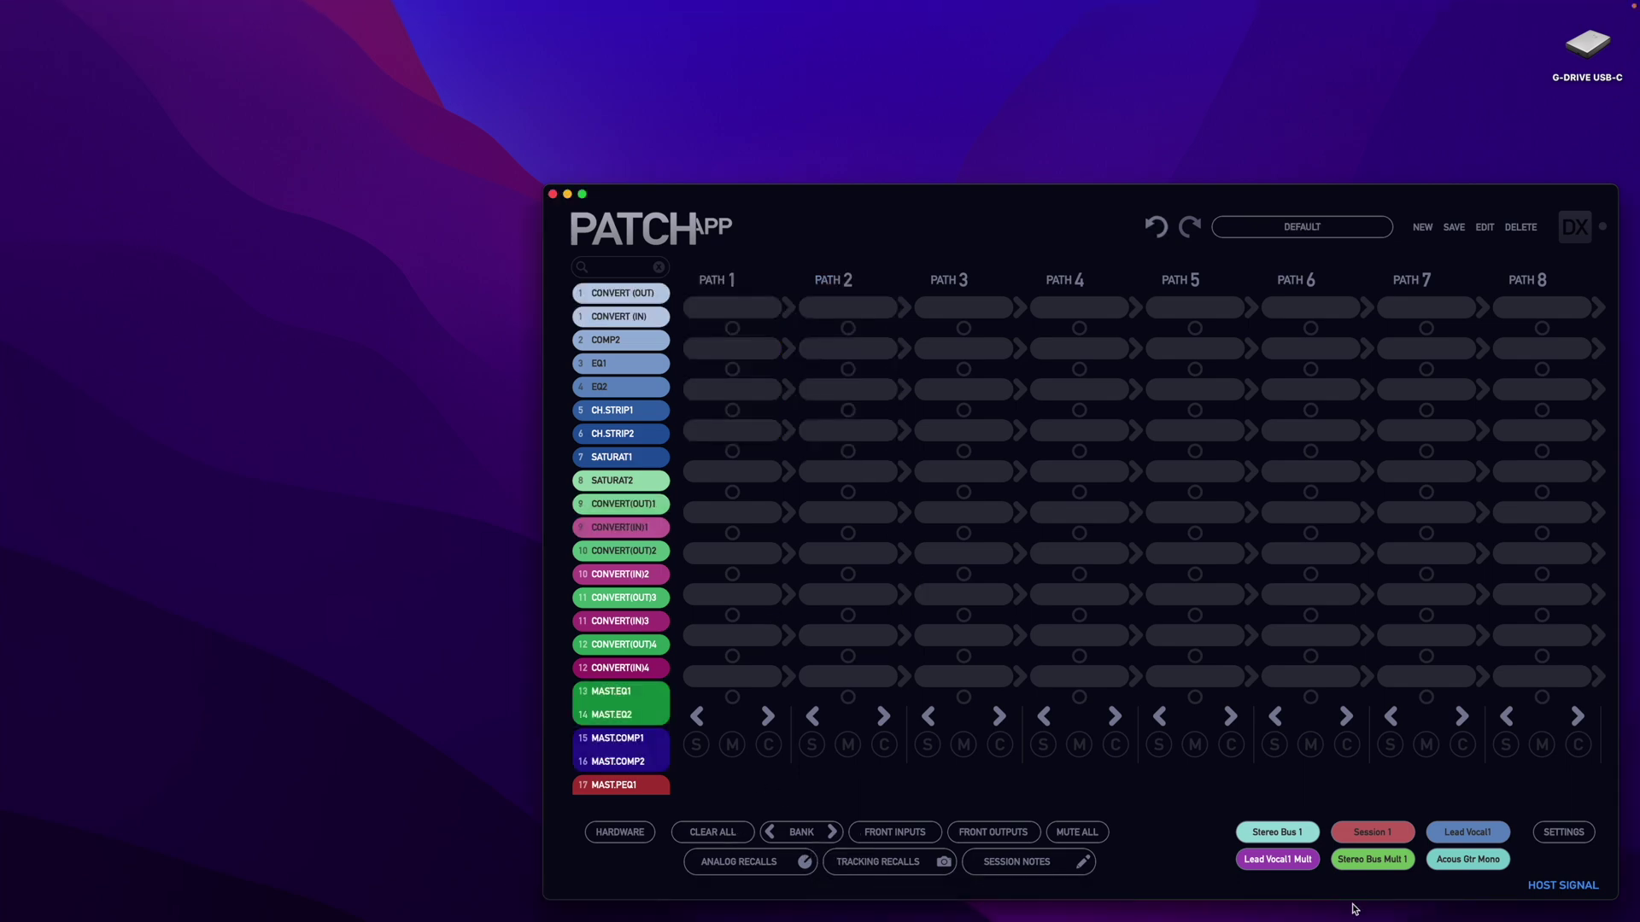
{"action": "left_click", "coordinate": [843, 905]}
Step: Reopen the recent session Can't Get Enough Pro Tools Intro Demo(DX)
{"action": "left_click", "coordinate": [99, 9]}
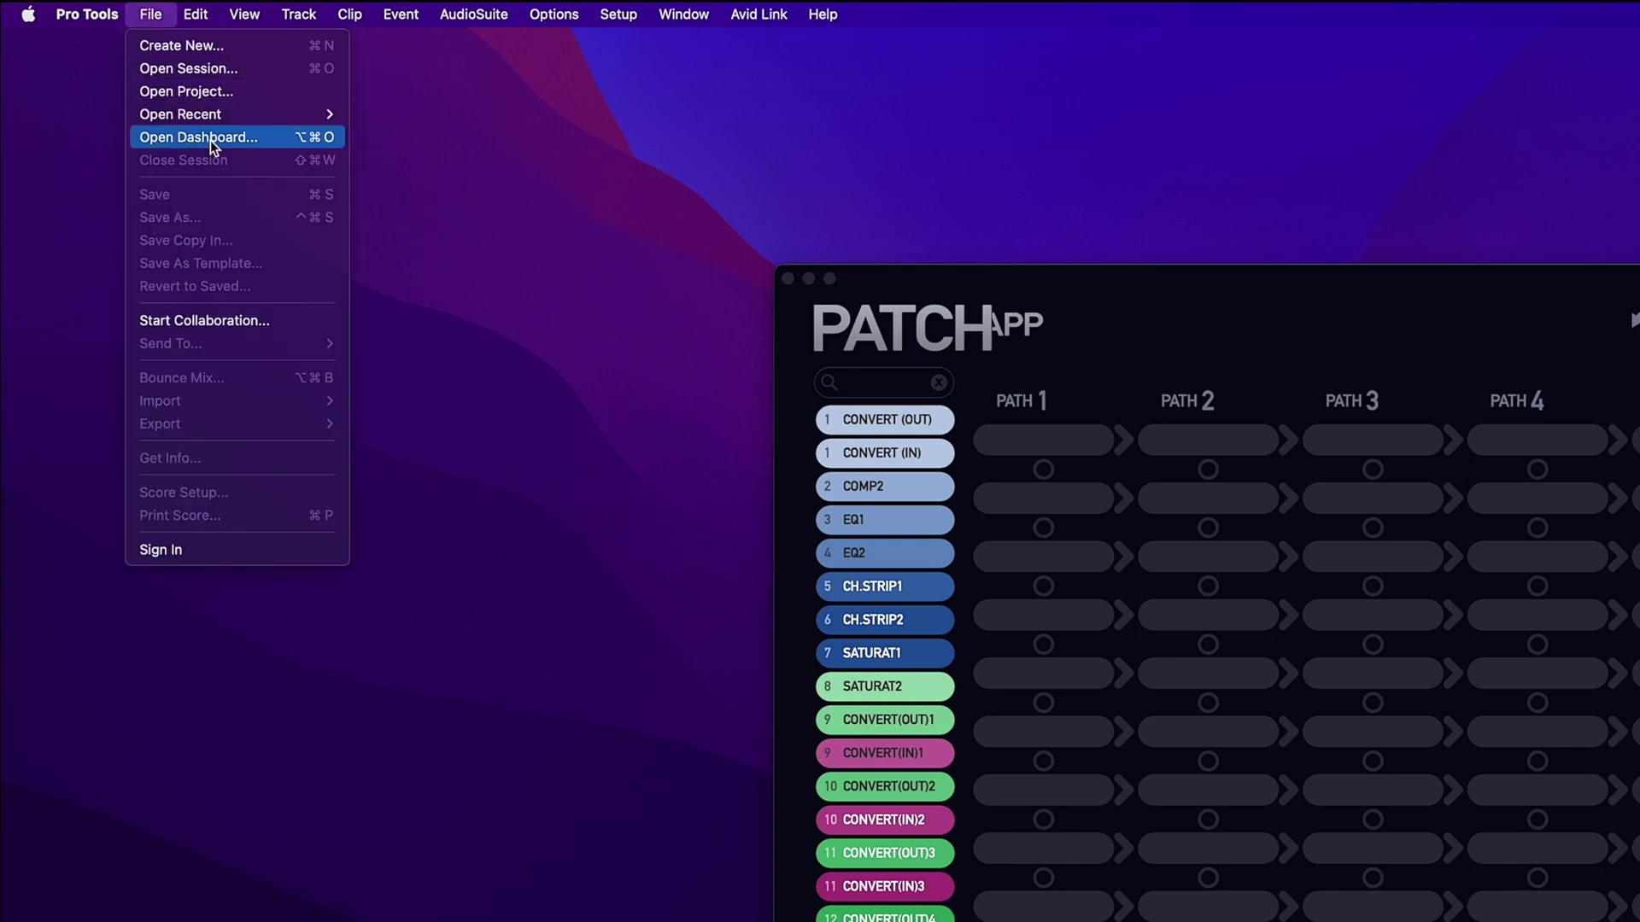
{"action": "mouse_move", "coordinate": [154, 79]}
{"action": "left_click", "coordinate": [511, 116]}
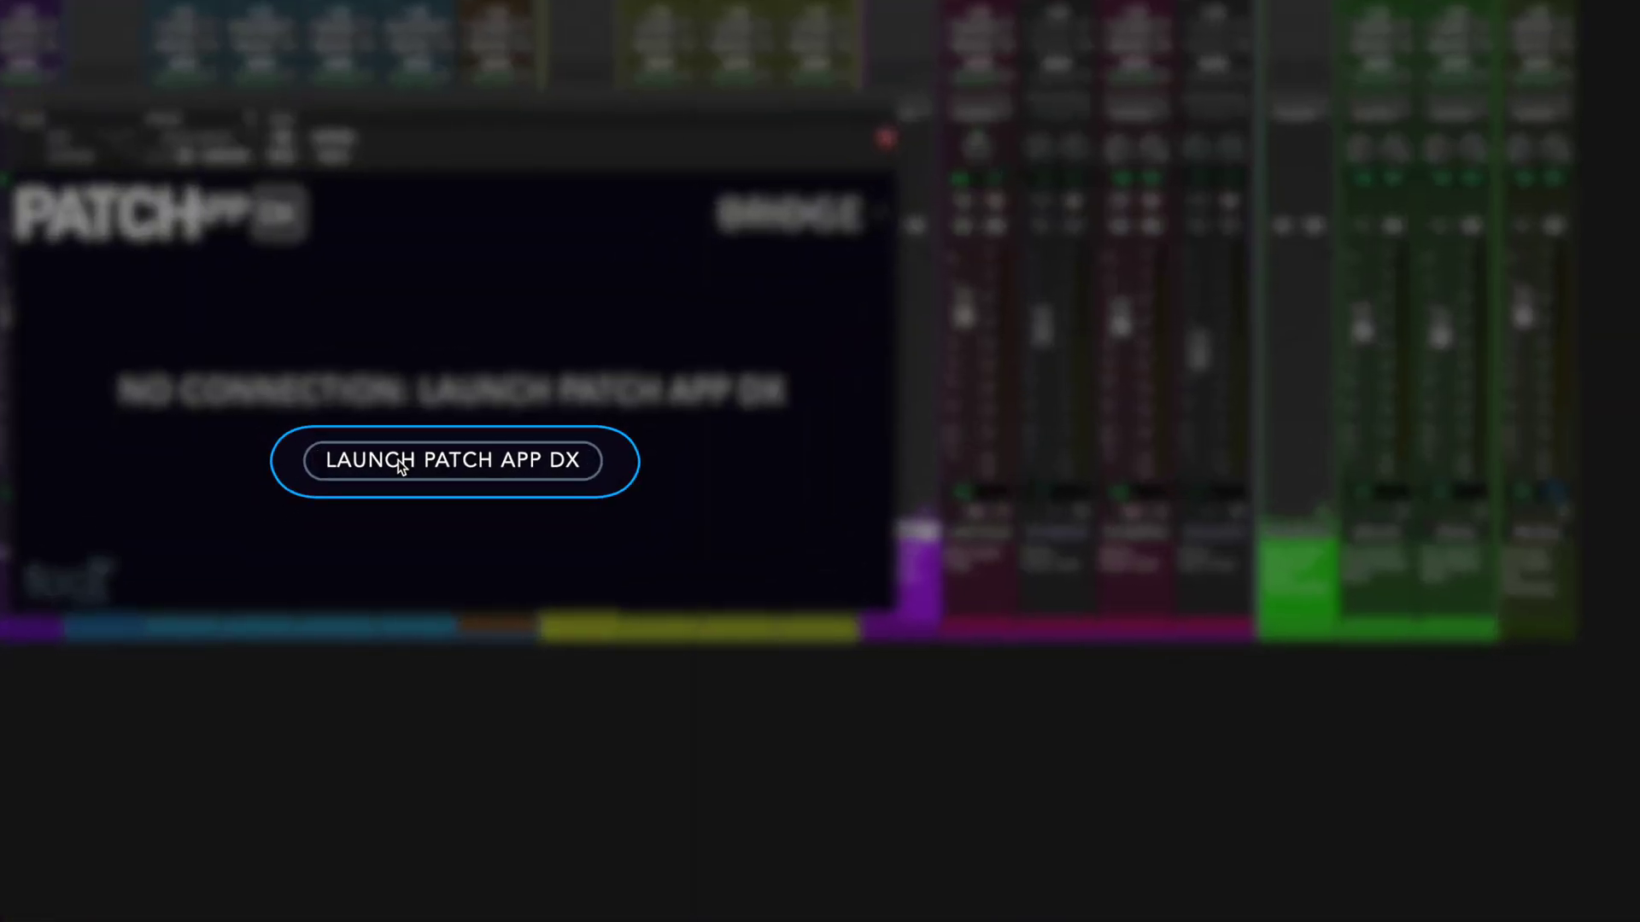
Step: Launch Patch App DX from the DX Bridge window so Stereo Bus 1 is recalled
{"action": "left_click", "coordinate": [401, 462]}
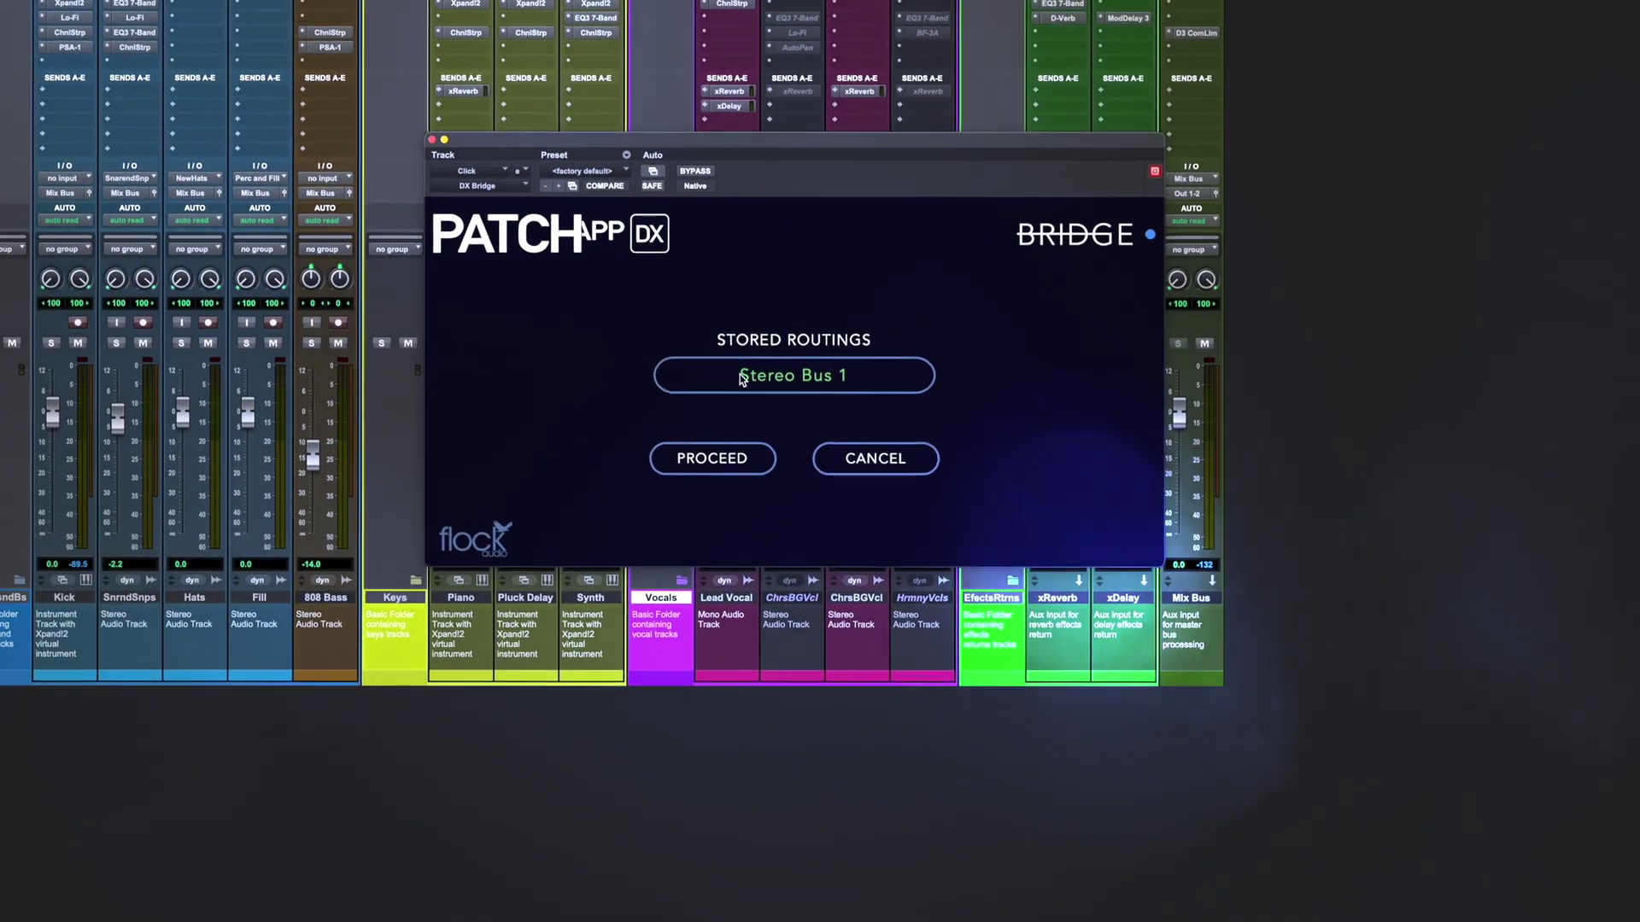
Step: Pick Stereo Bus Mult 1 from the DX Bridge Stored Routings list
{"action": "left_click", "coordinate": [773, 374]}
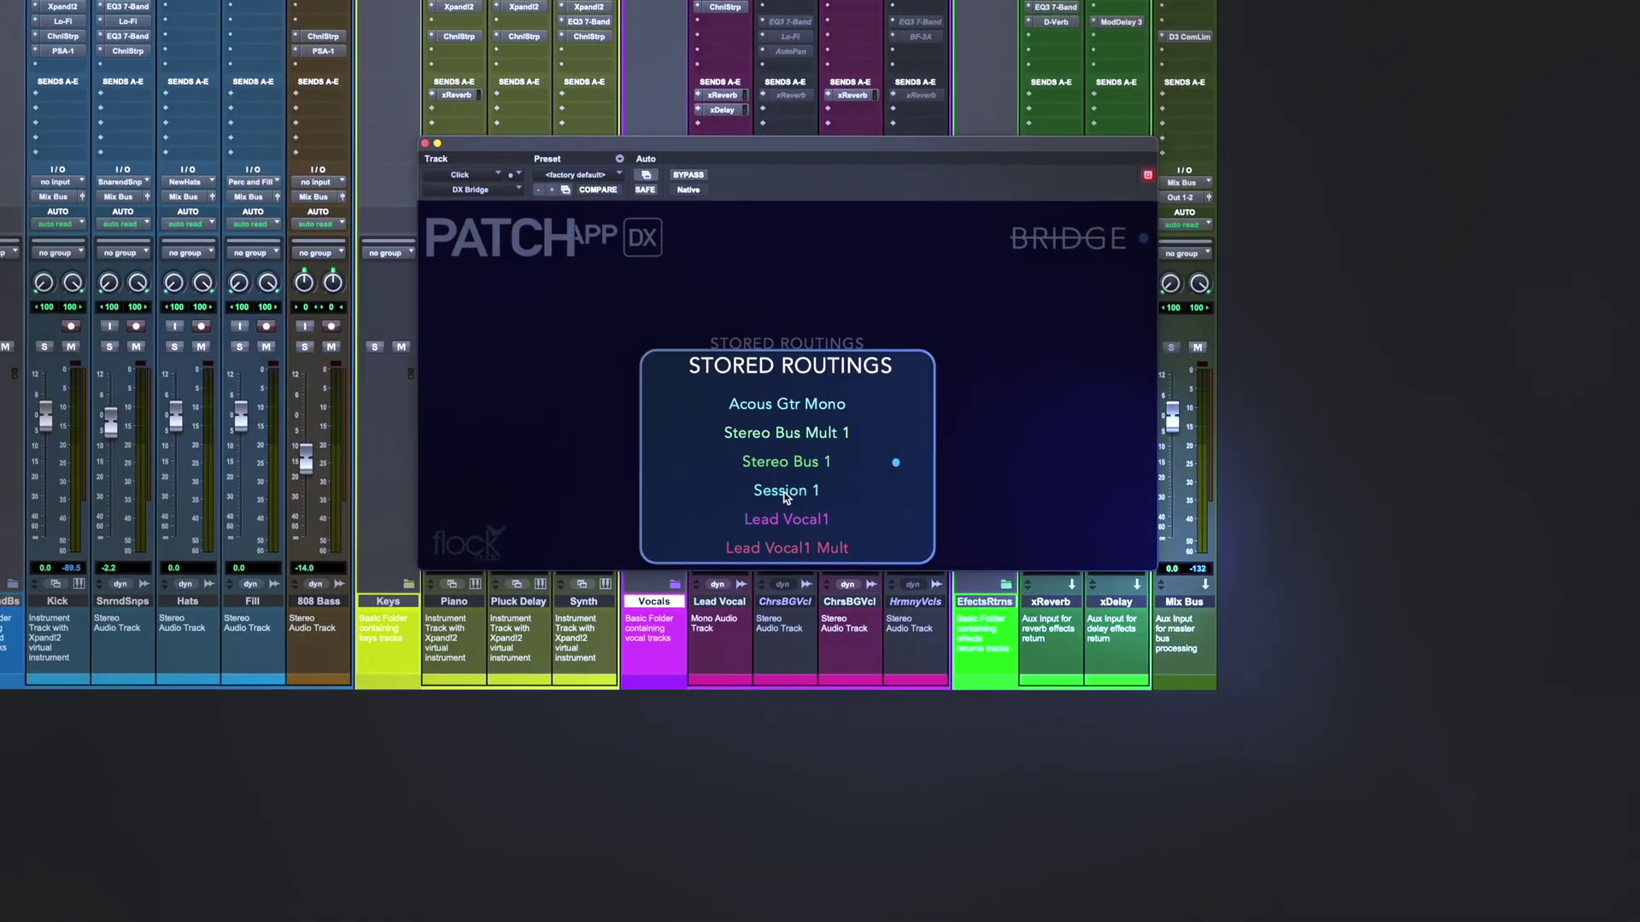
{"action": "left_click", "coordinate": [783, 402]}
{"action": "left_click", "coordinate": [780, 383]}
{"action": "left_click", "coordinate": [769, 469]}
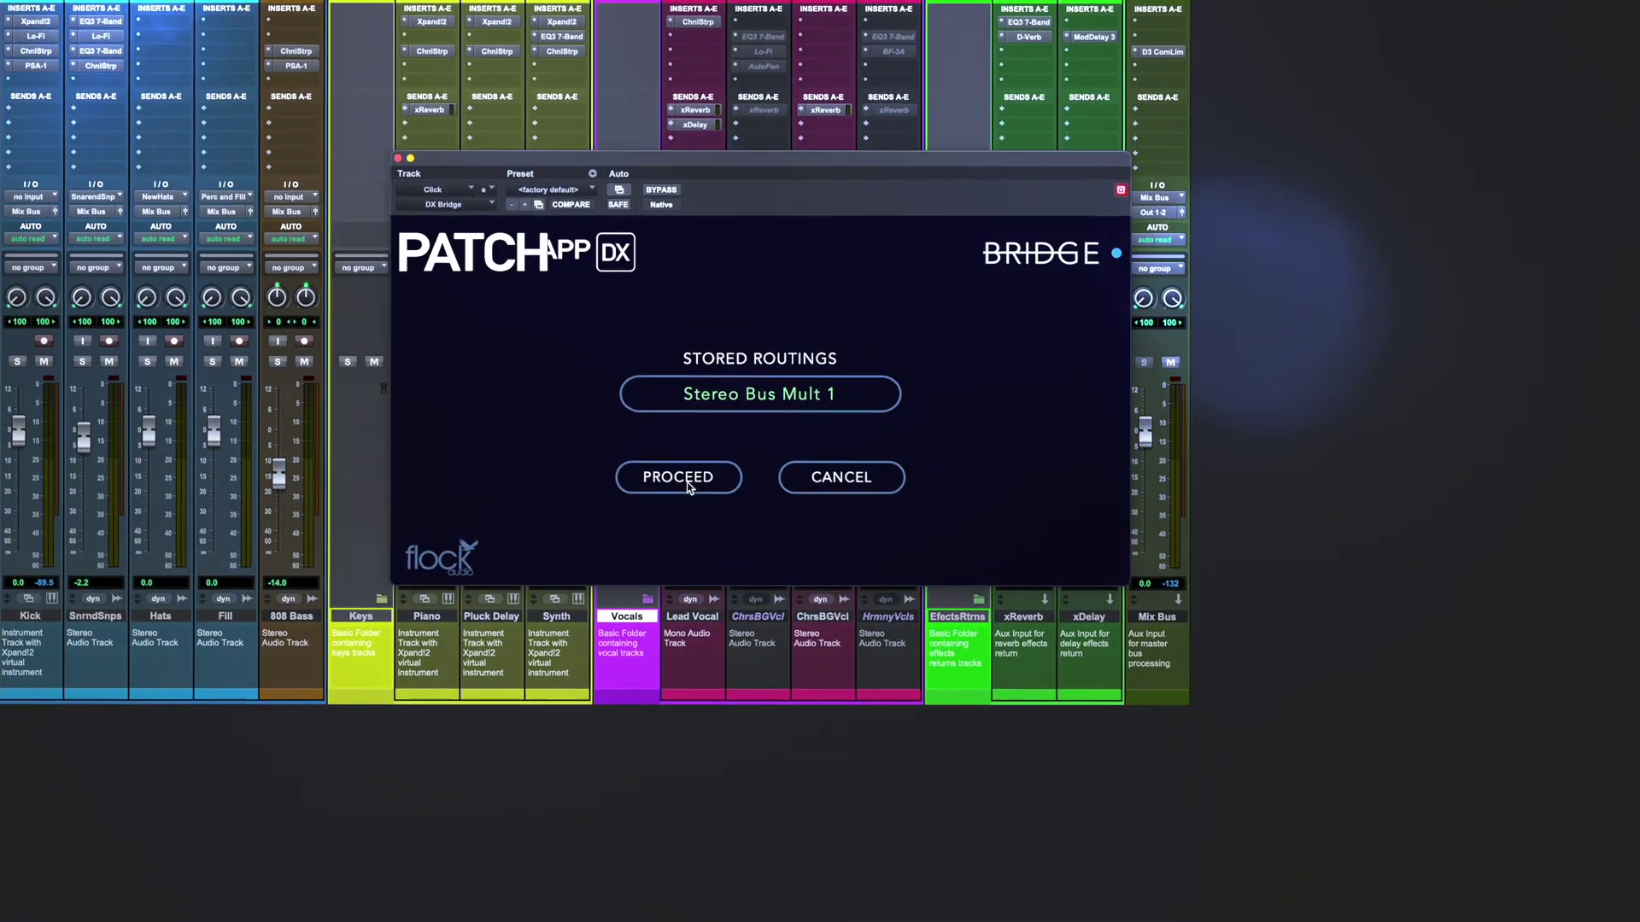